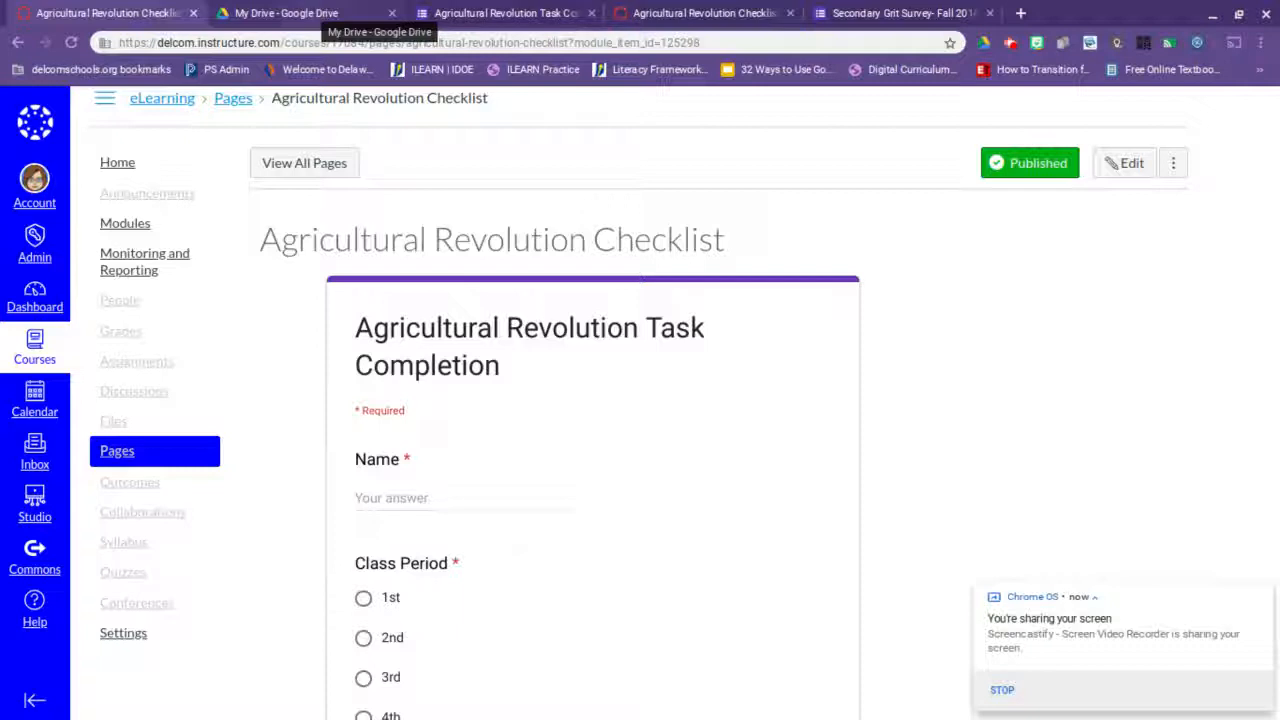
# - Switch to Google Drive and create a new blank Google Form
pyautogui.click(300, 13)
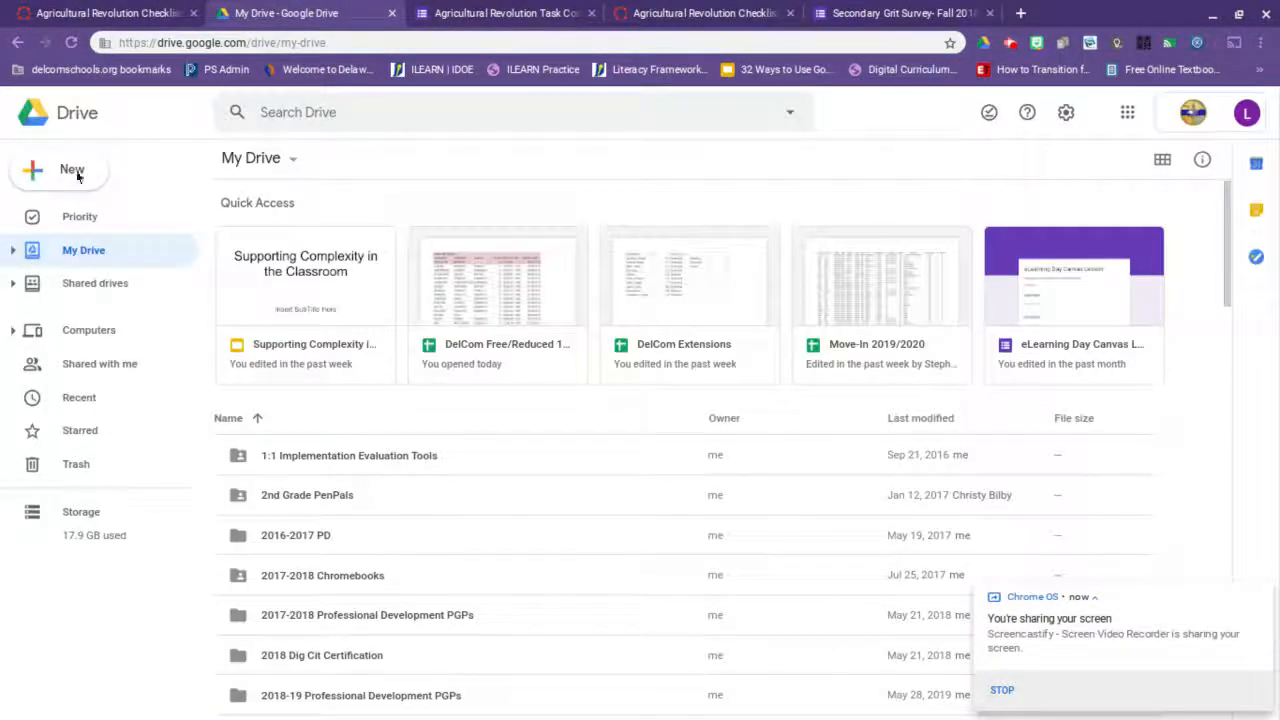
pyautogui.click(75, 175)
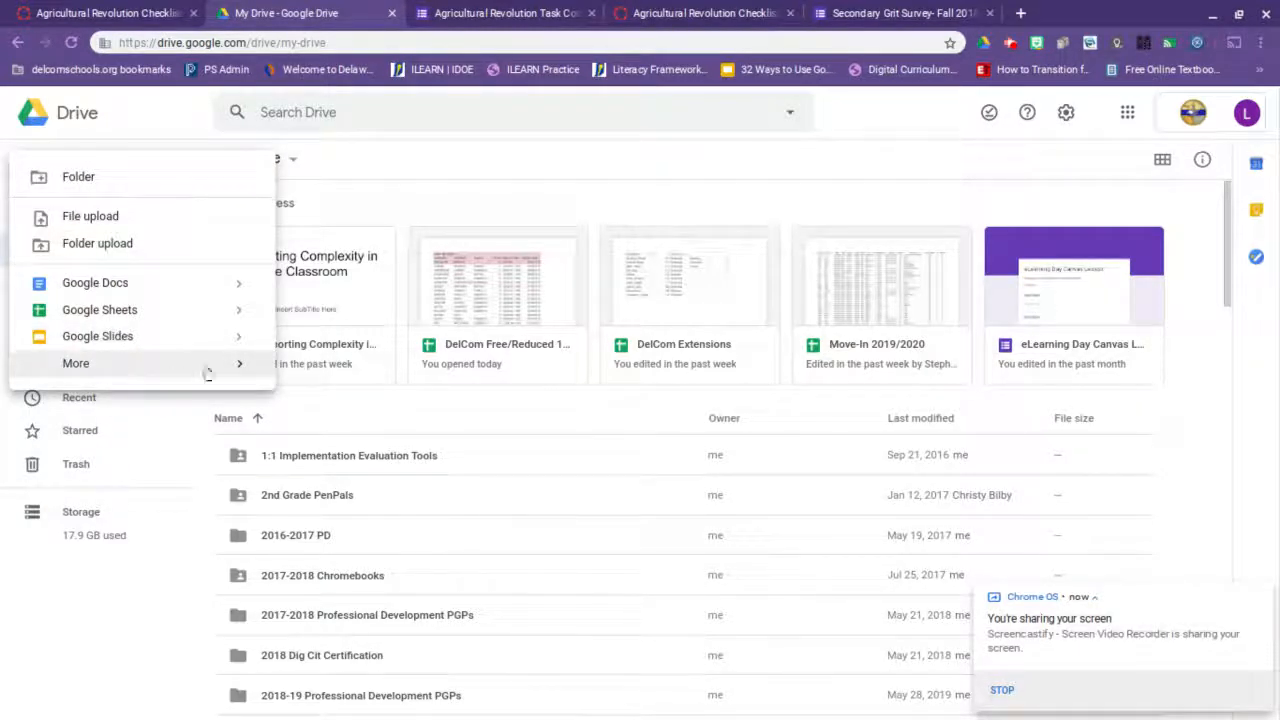
pyautogui.moveTo(239, 369)
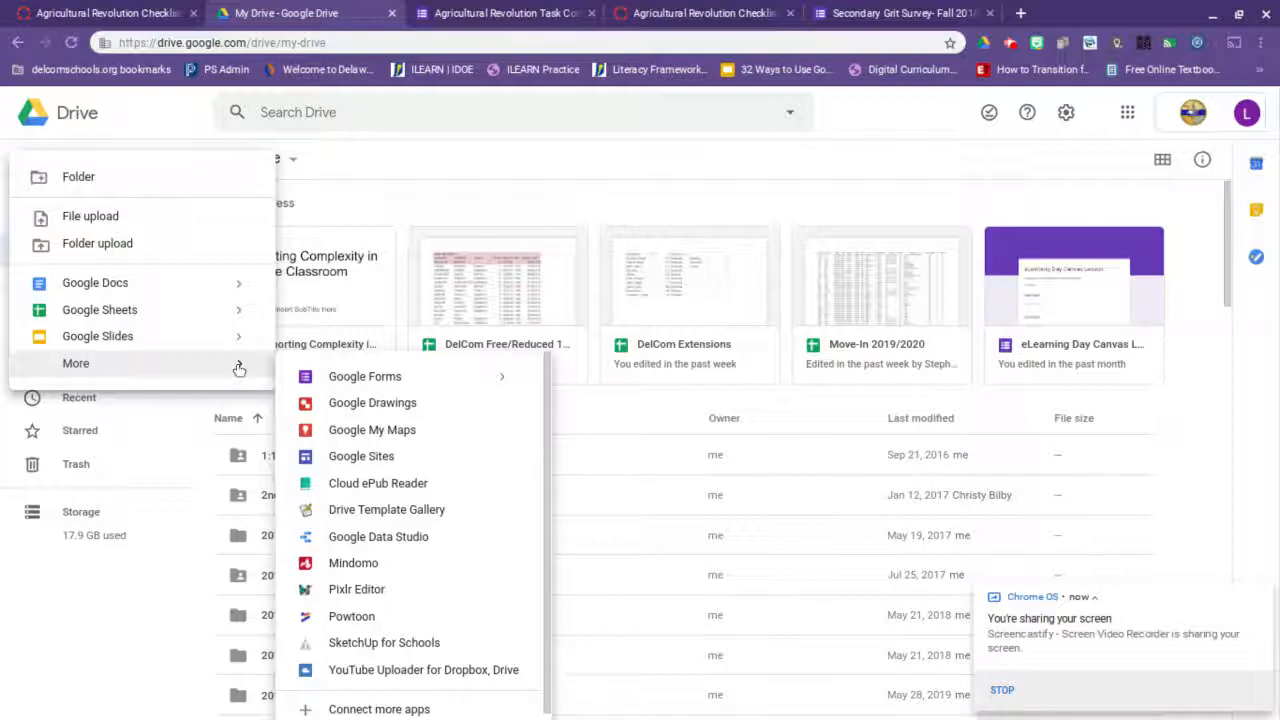
pyautogui.click(342, 380)
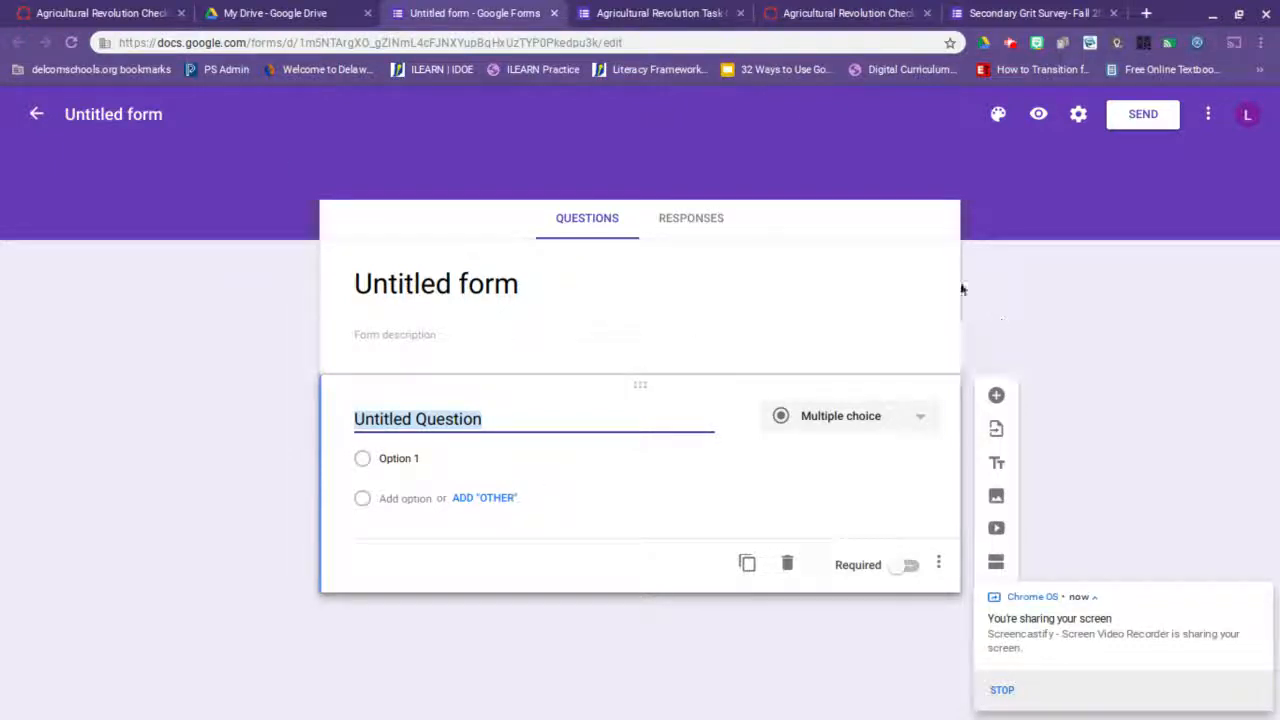
# - Review the Agricultural Revolution Task Completion form and copy its HTML embed code from the send options
pyautogui.click(617, 8)
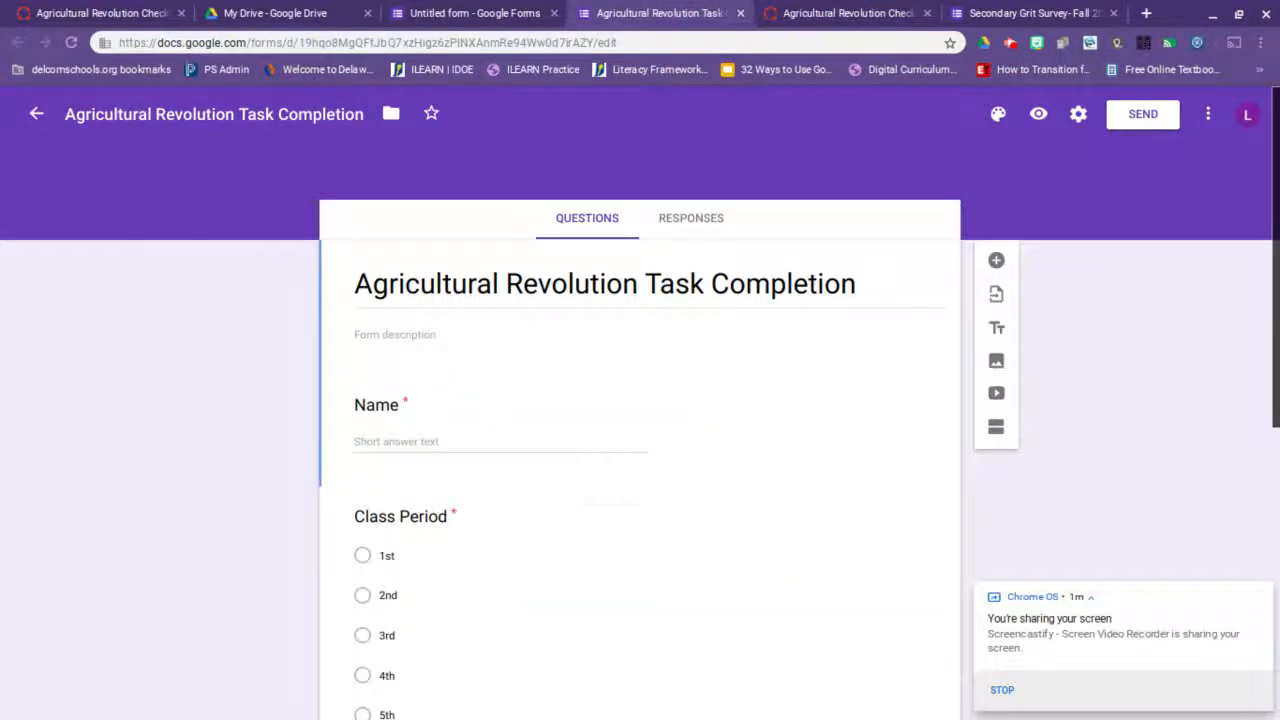
pyautogui.scroll(-5, 640, 430)
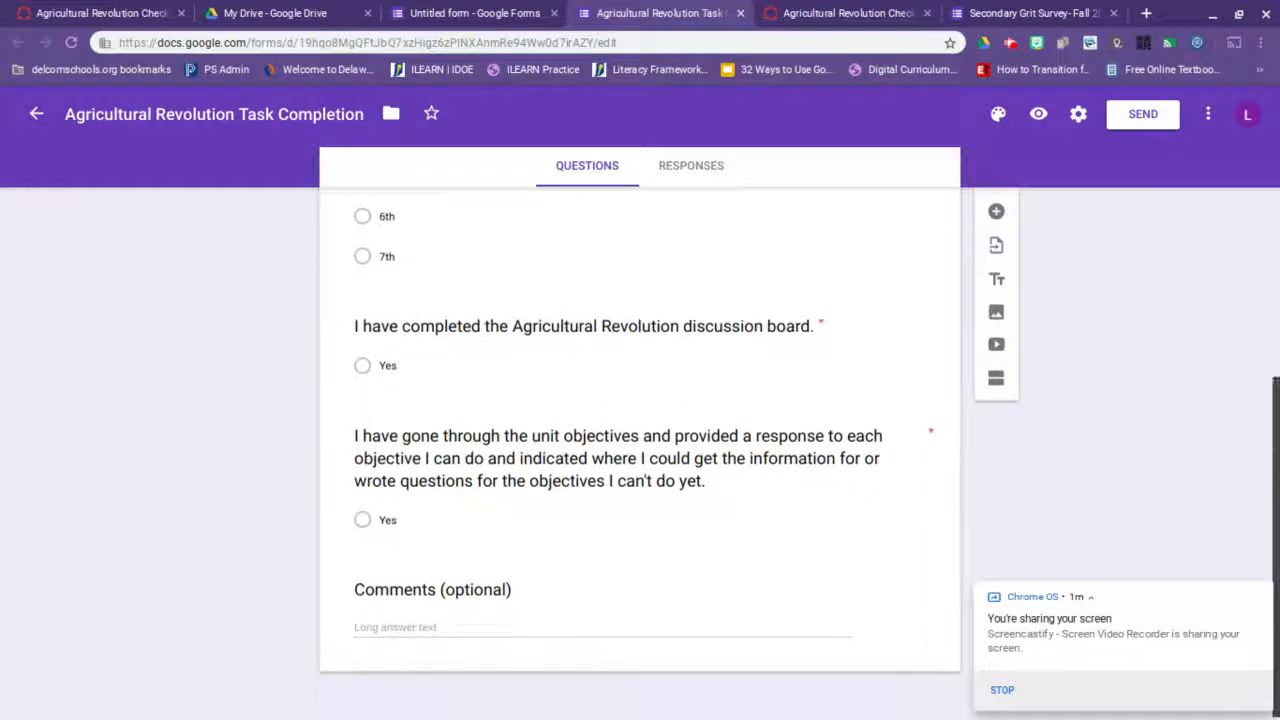
pyautogui.scroll(5, 1230, 270)
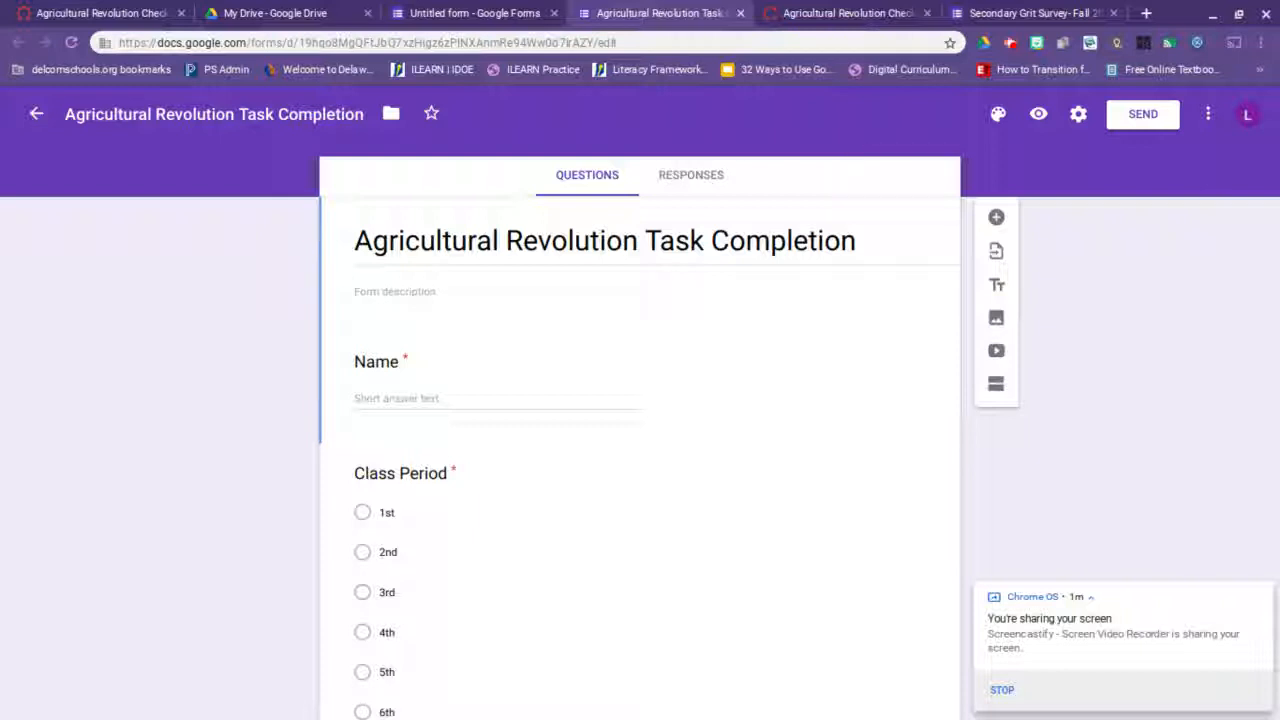
pyautogui.click(1145, 116)
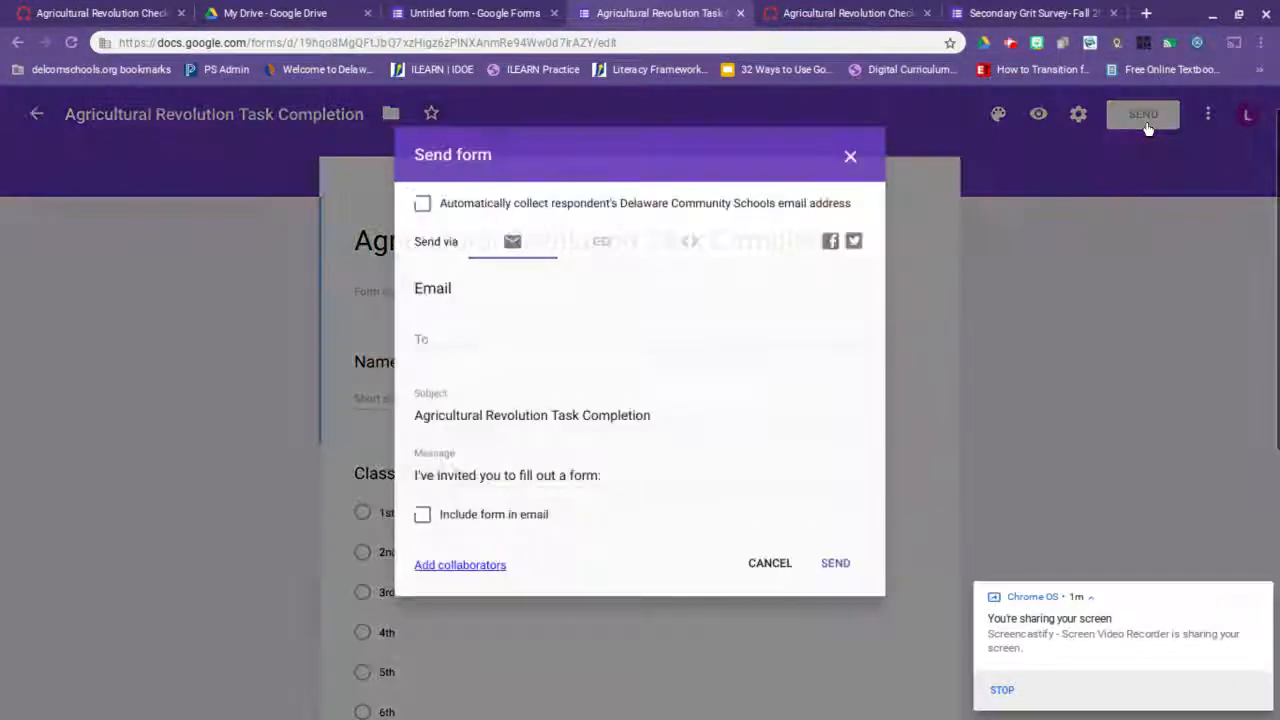
pyautogui.click(848, 156)
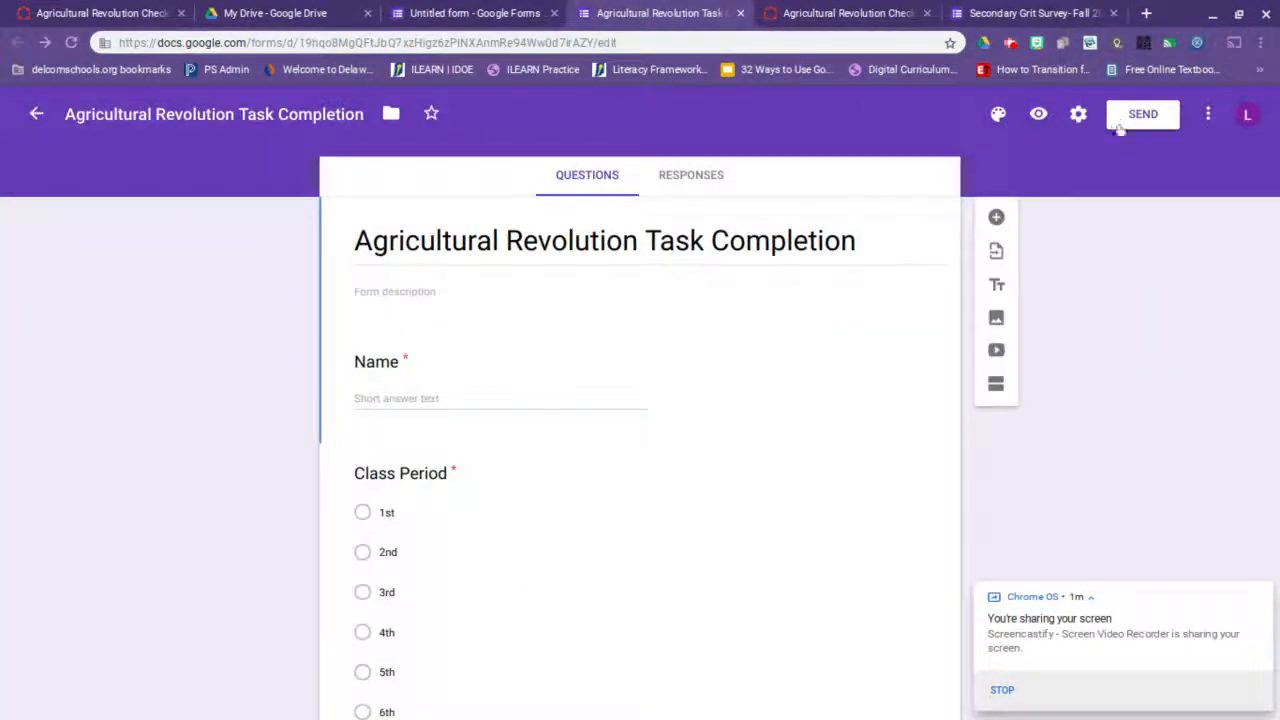
pyautogui.click(1143, 118)
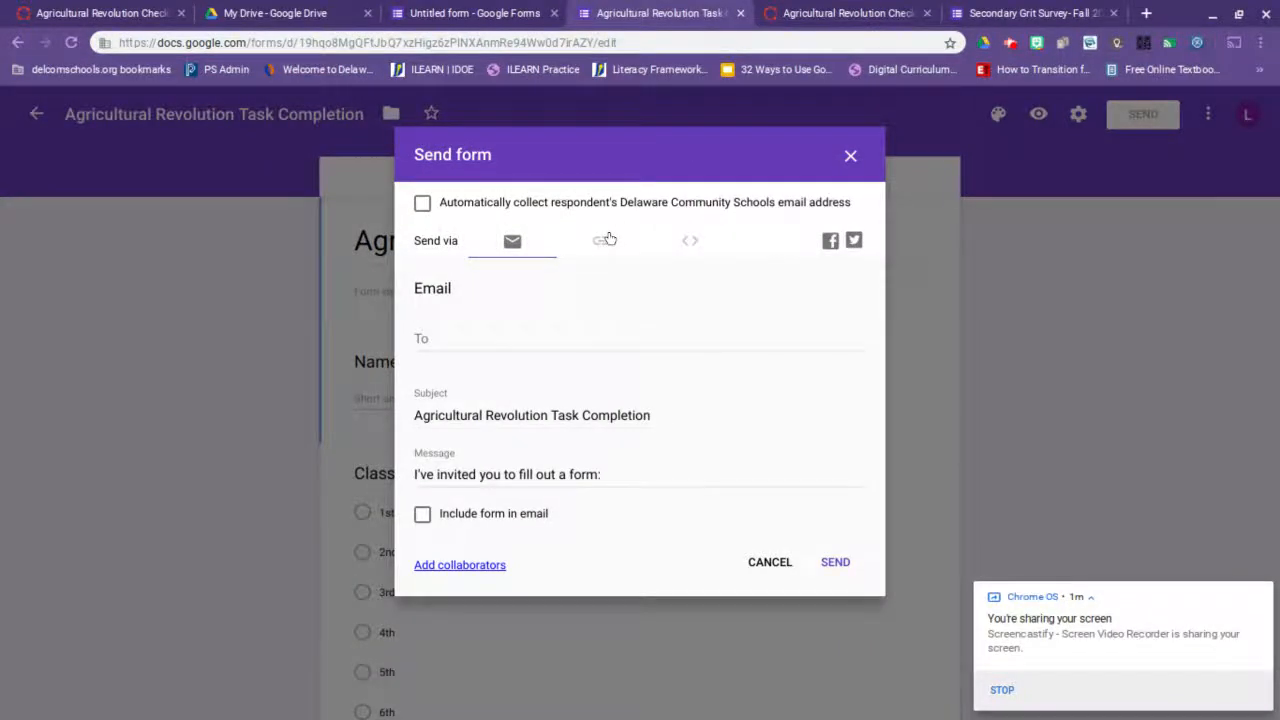
pyautogui.click(705, 244)
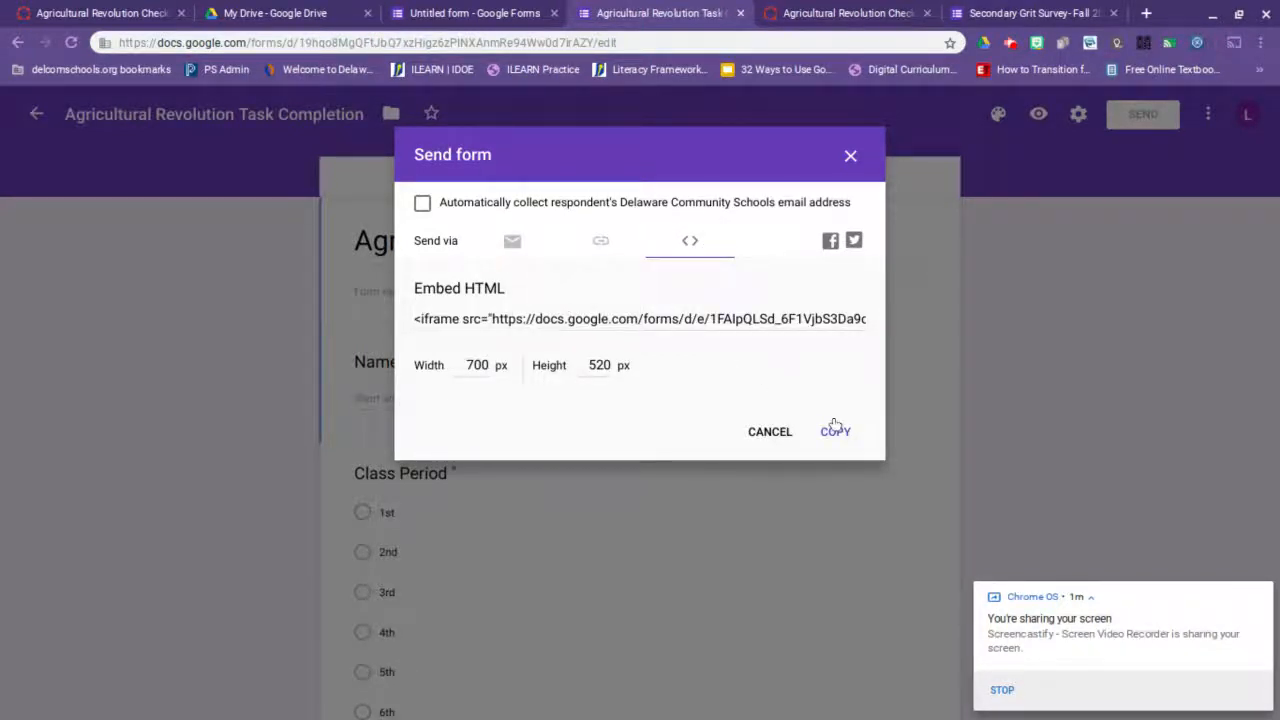
pyautogui.click(755, 320)
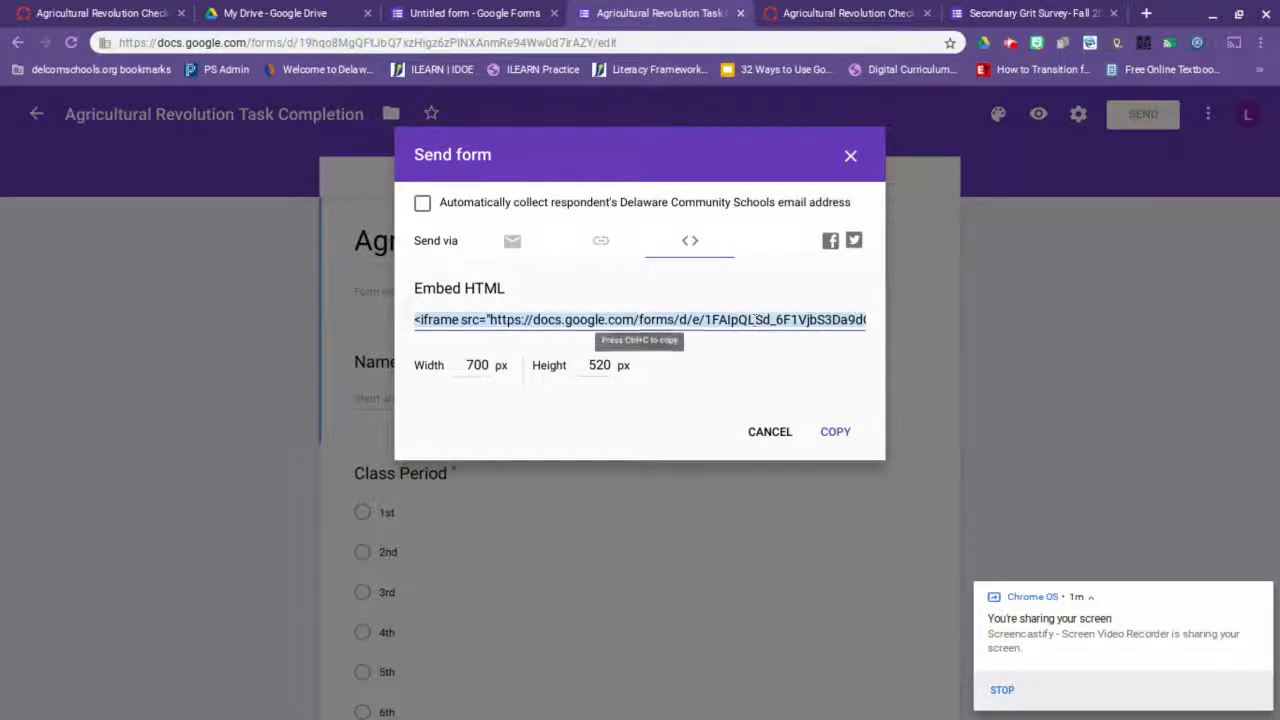
pyautogui.click(838, 436)
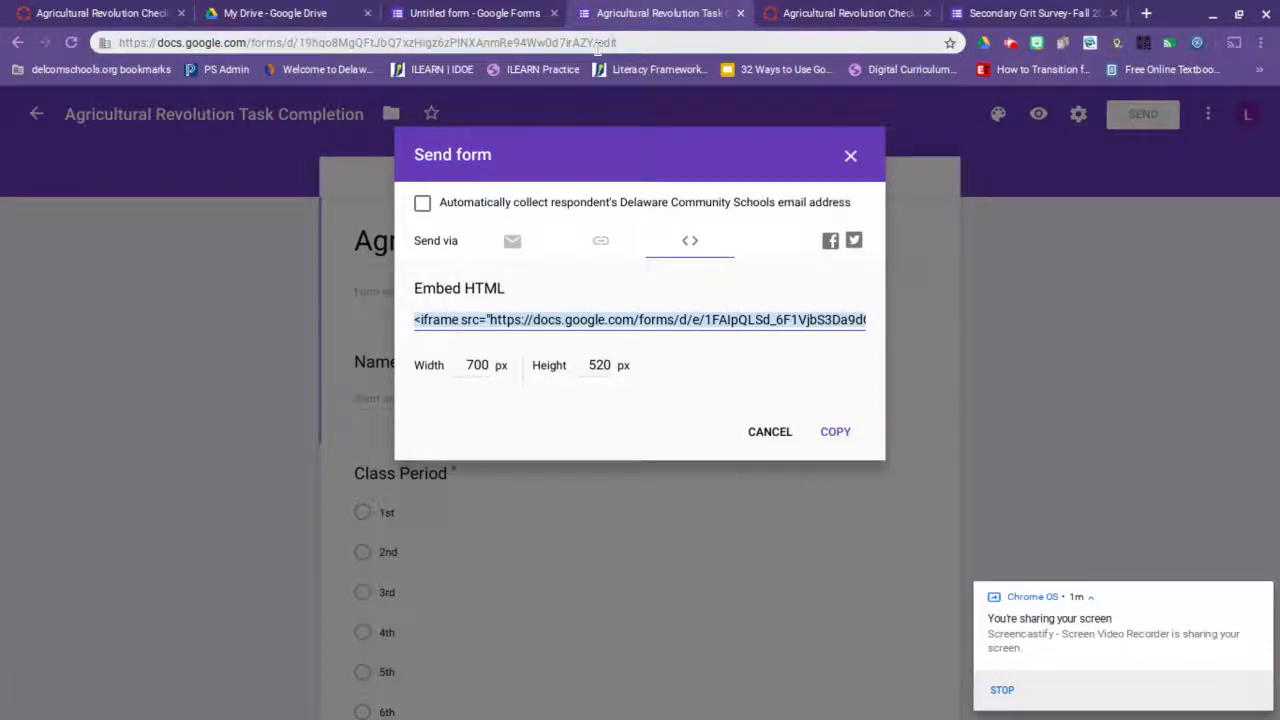
# - Switch to the Agricultural Revolution Checklist page being edited in Canvas and show its content as HTML code
pyautogui.click(800, 10)
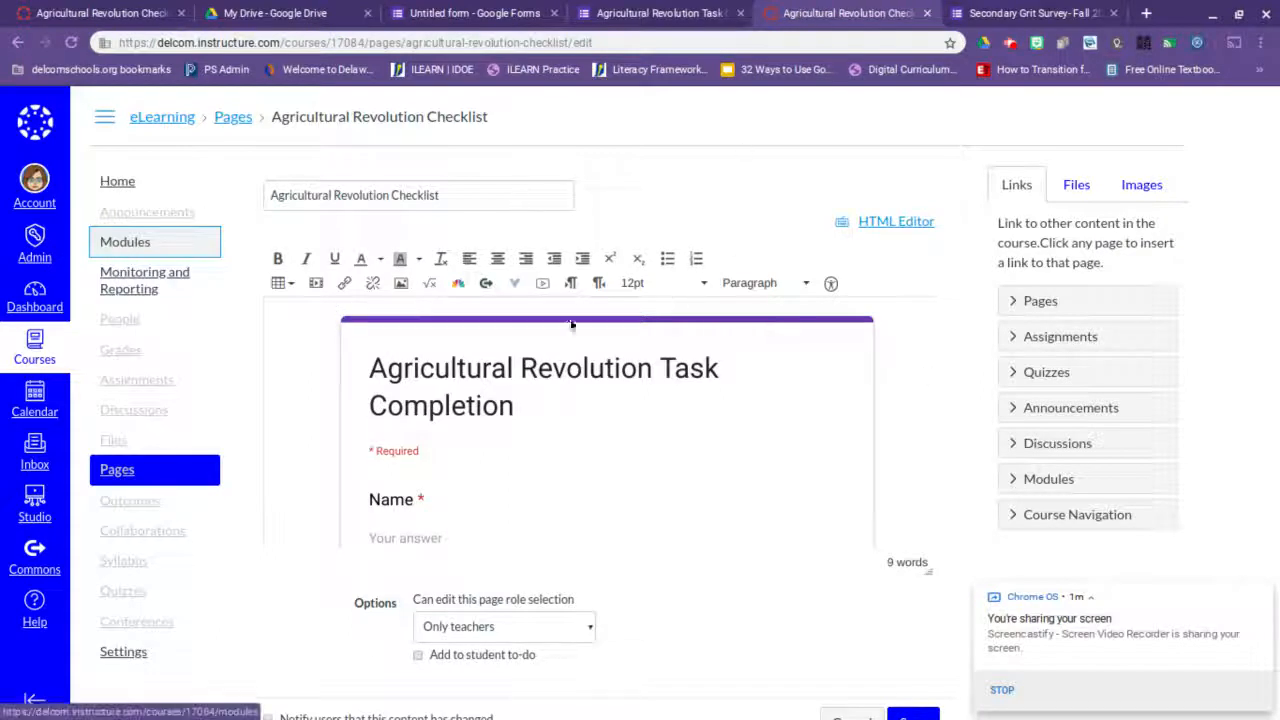
pyautogui.click(910, 230)
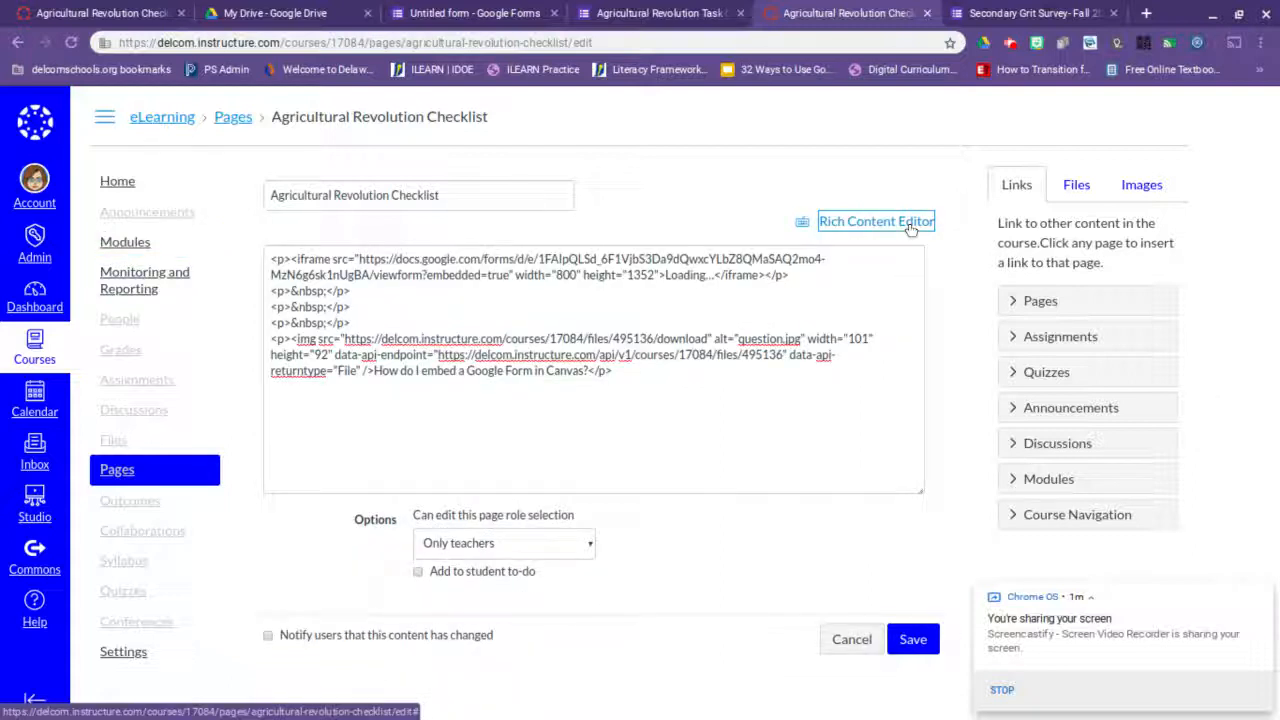
pyautogui.click(864, 227)
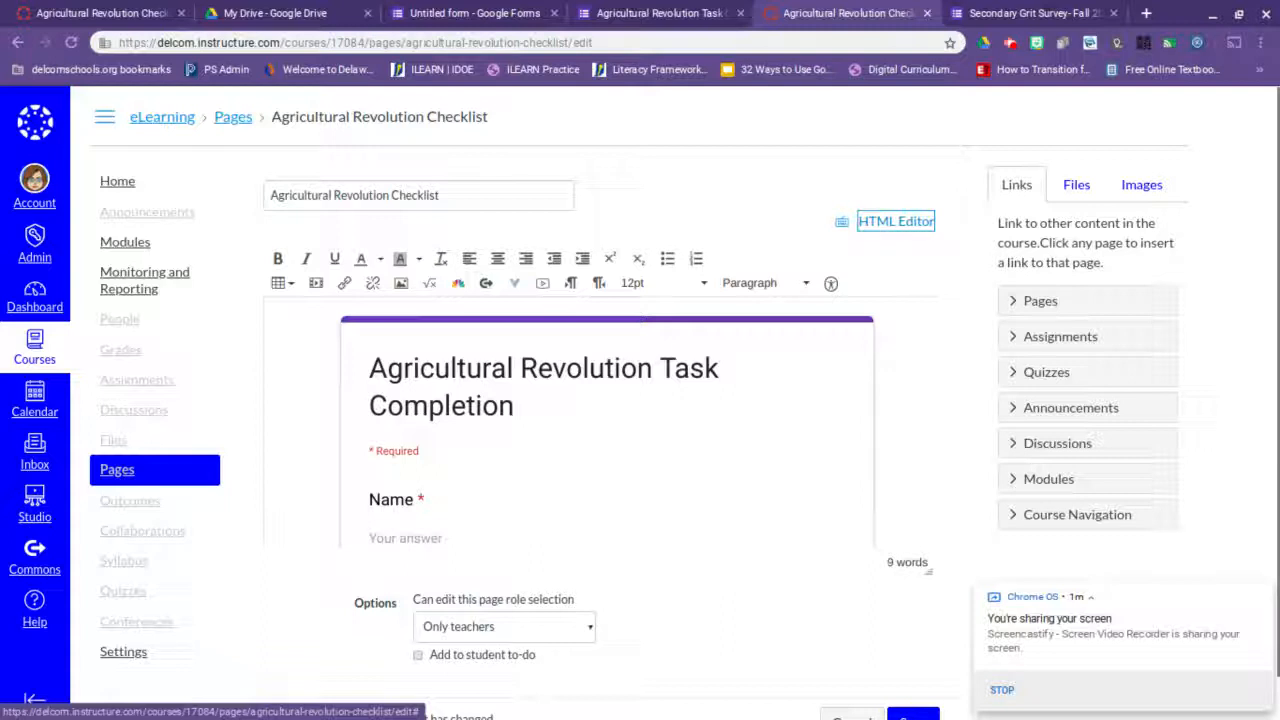
pyautogui.click(869, 227)
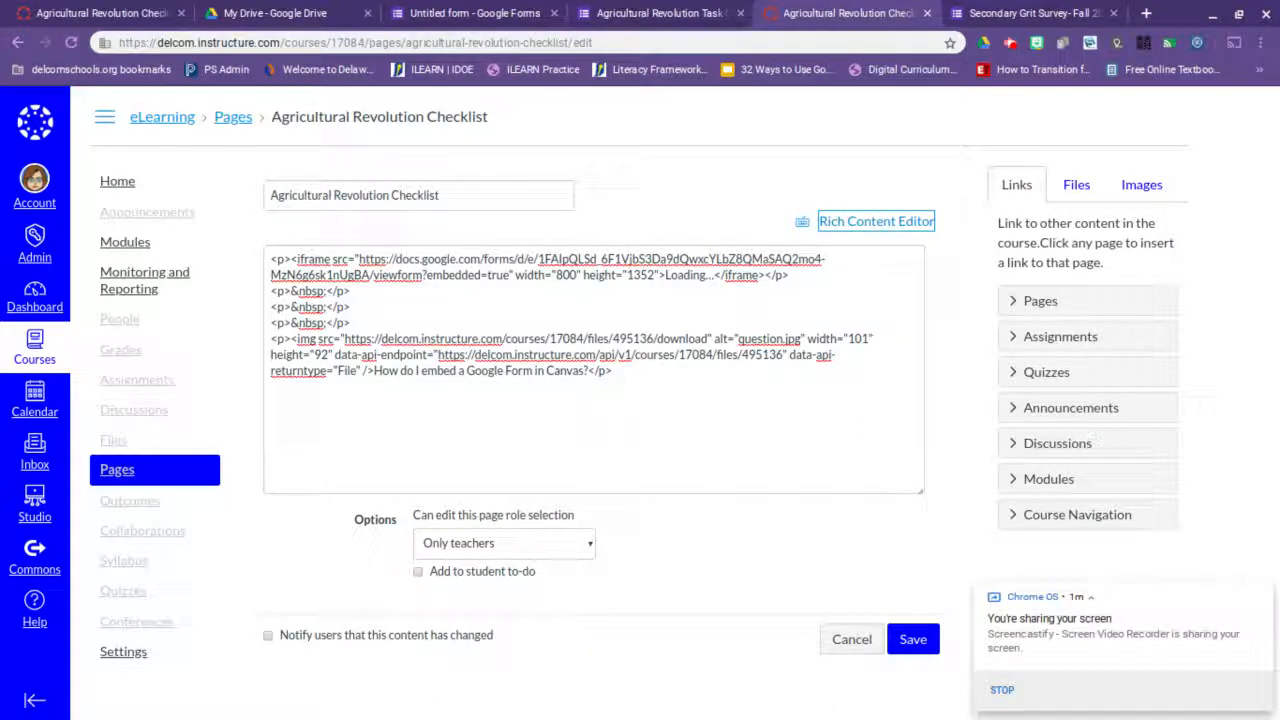
# - Replace all of the page's HTML code with the copied form embed code
pyautogui.moveTo(641, 382); pyautogui.dragTo(285, 238)
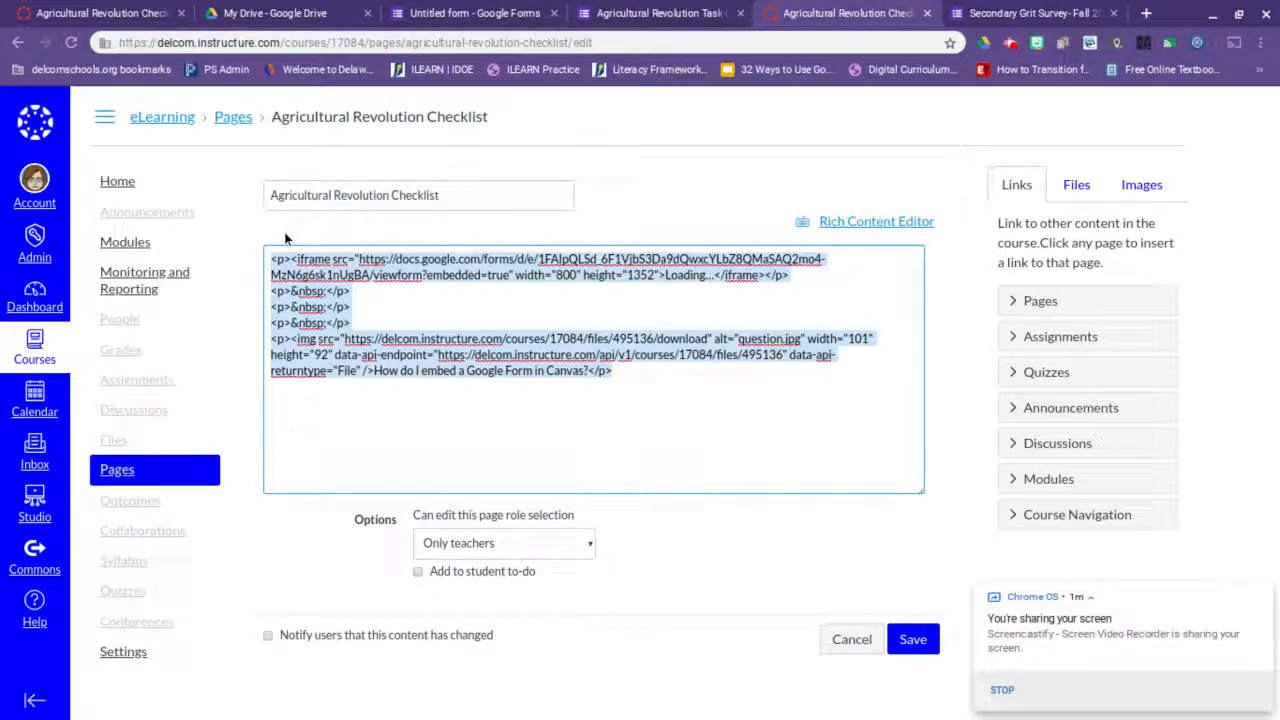
pyautogui.press('BackSpace')
pyautogui.hotkey('ctrl', 'v')
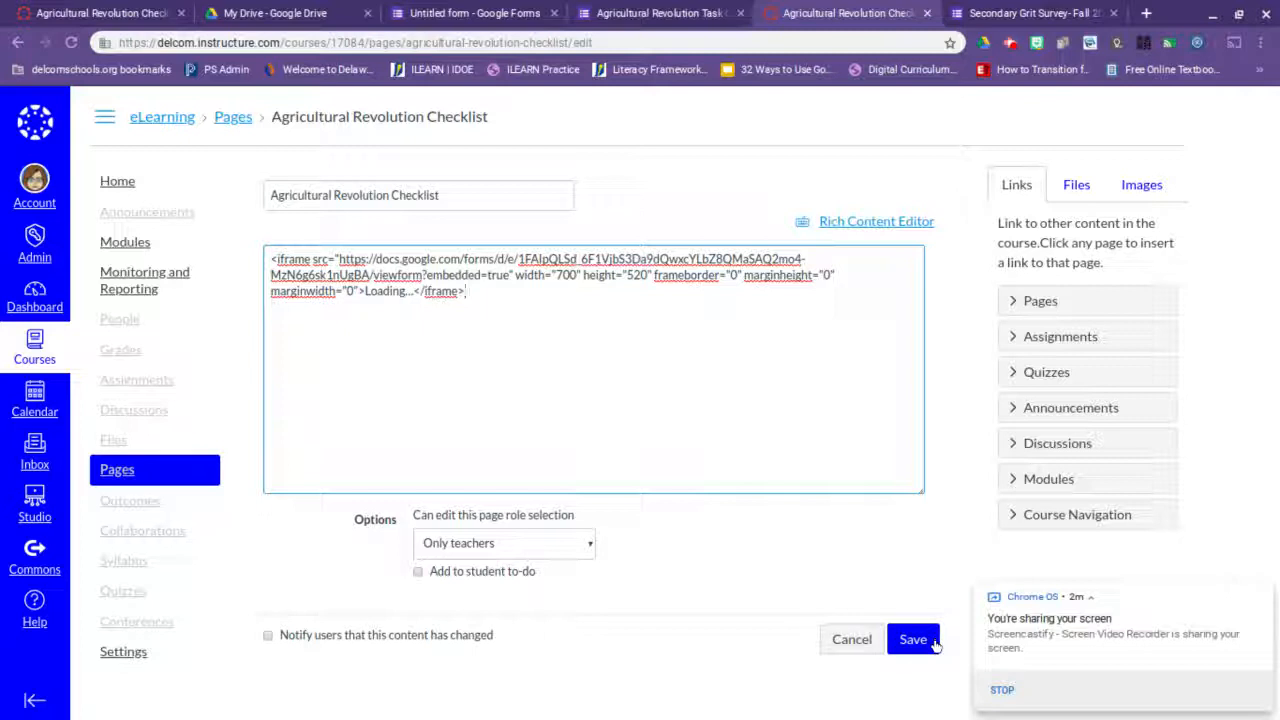
# - Undo the pasting and the deletion of the page's HTML code, and save the page
pyautogui.hotkey('ctrl', 'z')
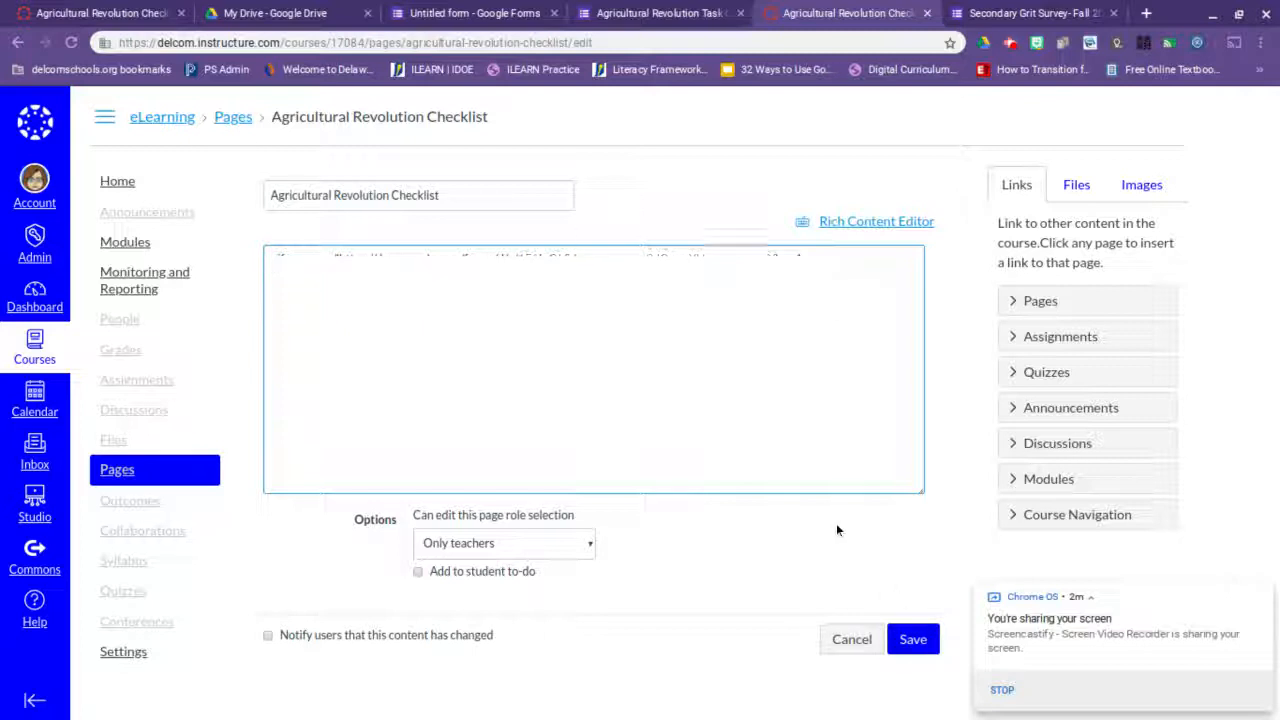
pyautogui.hotkey('ctrl', 'shift', 'z')
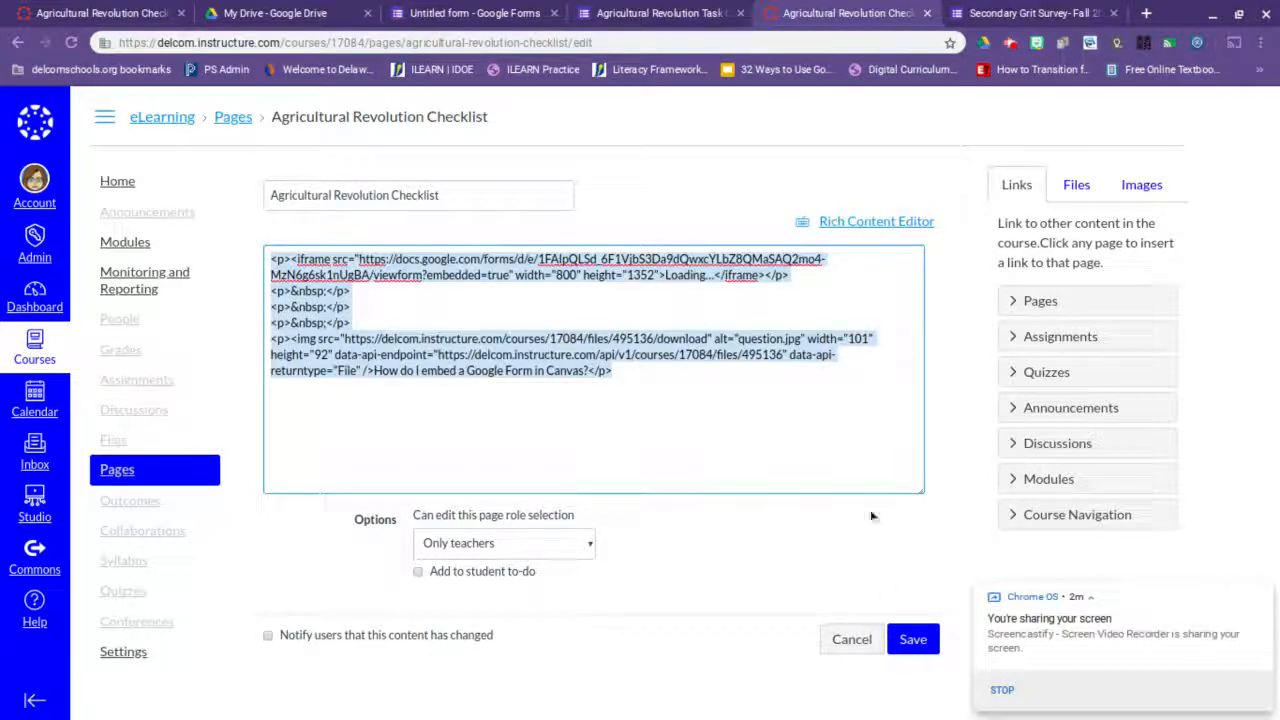
pyautogui.click(667, 387)
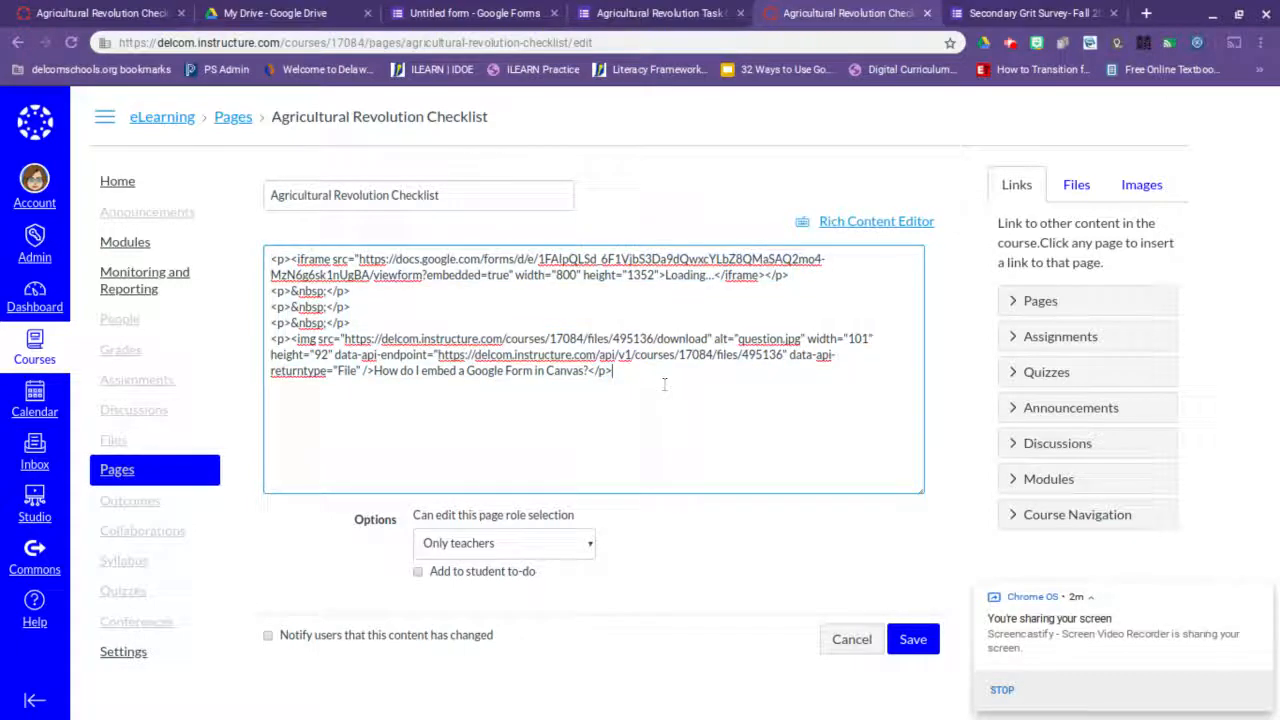
pyautogui.click(913, 640)
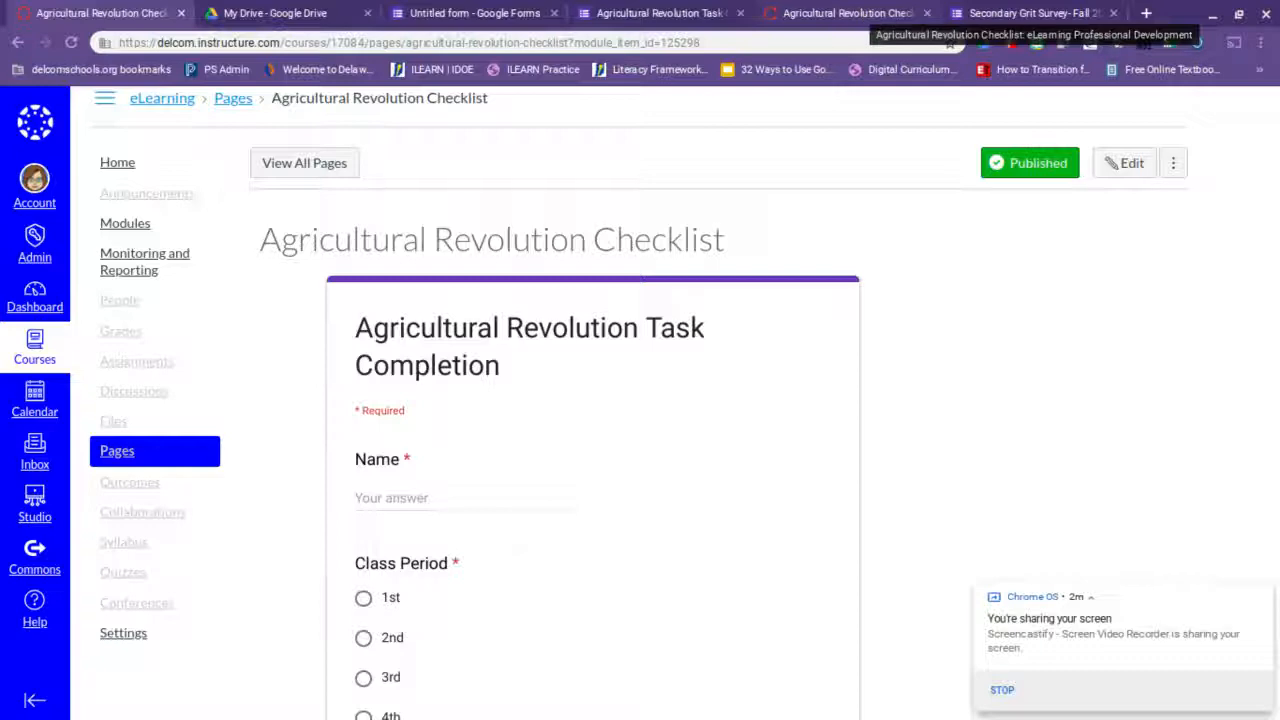
# - Review the embedded form on the saved Agricultural Revolution Checklist page from start to end
pyautogui.click(861, 15)
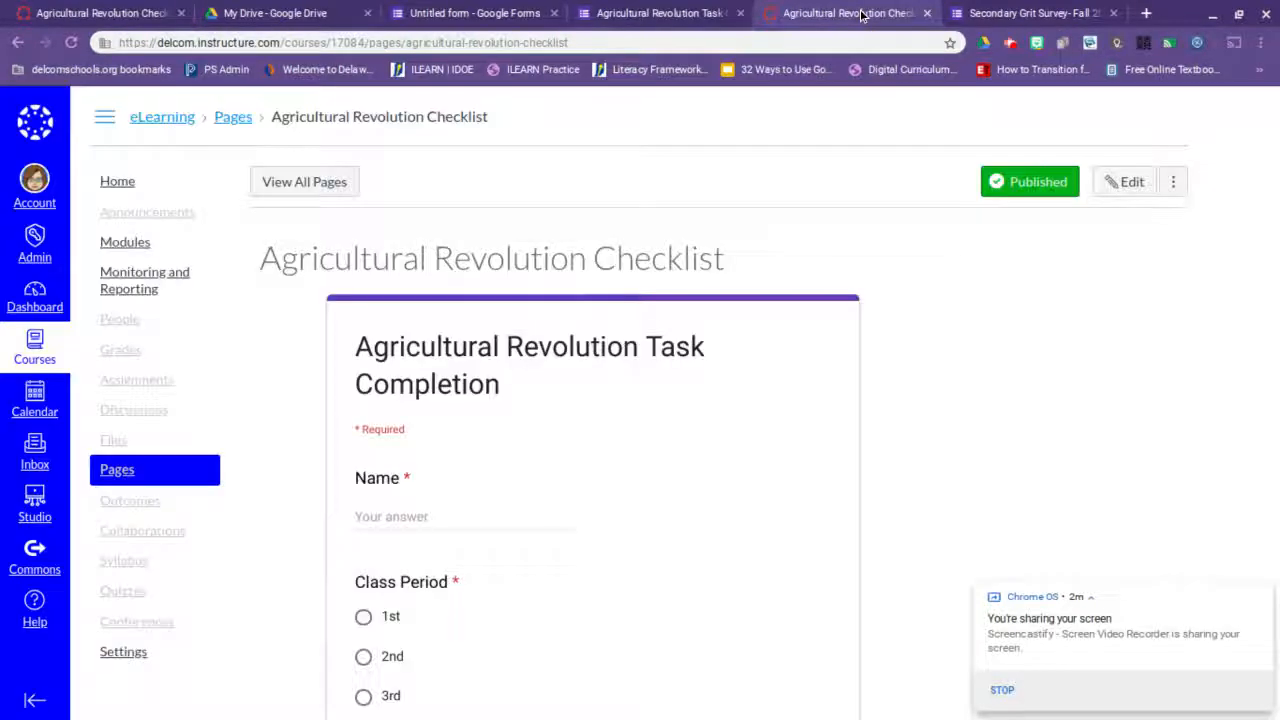
pyautogui.scroll(-9, 660, 400)
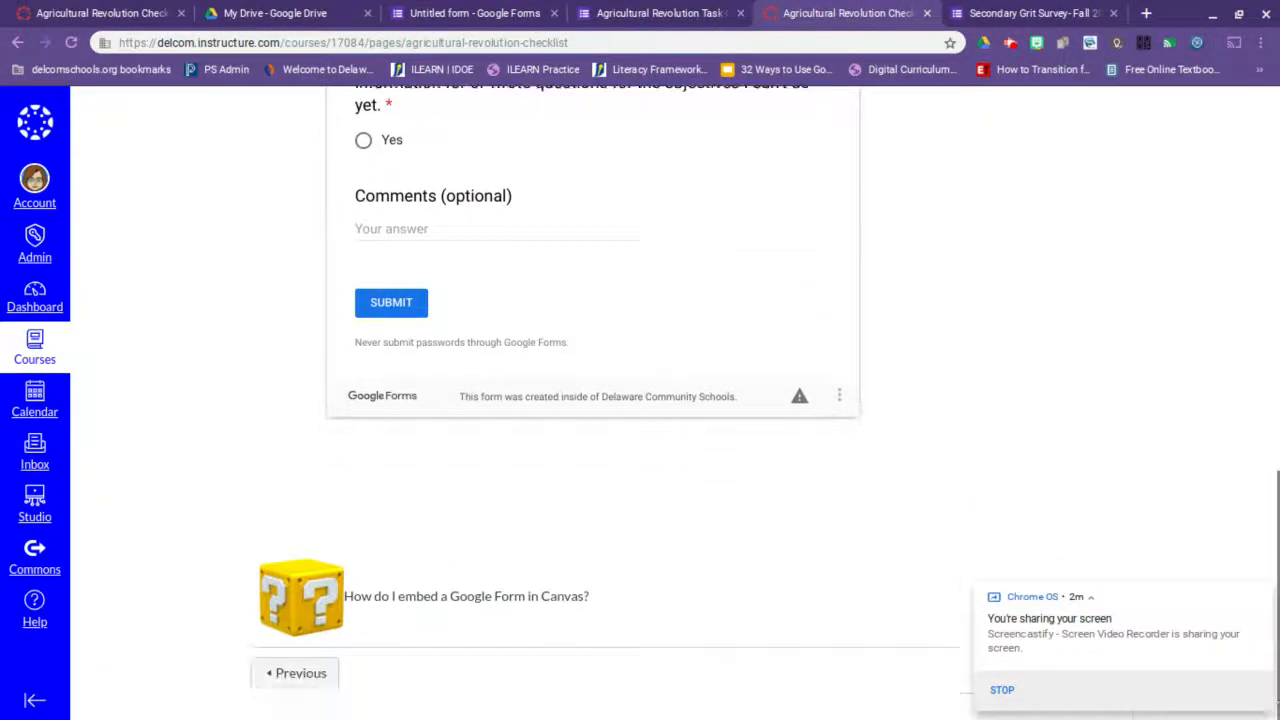
pyautogui.scroll(10, 660, 400)
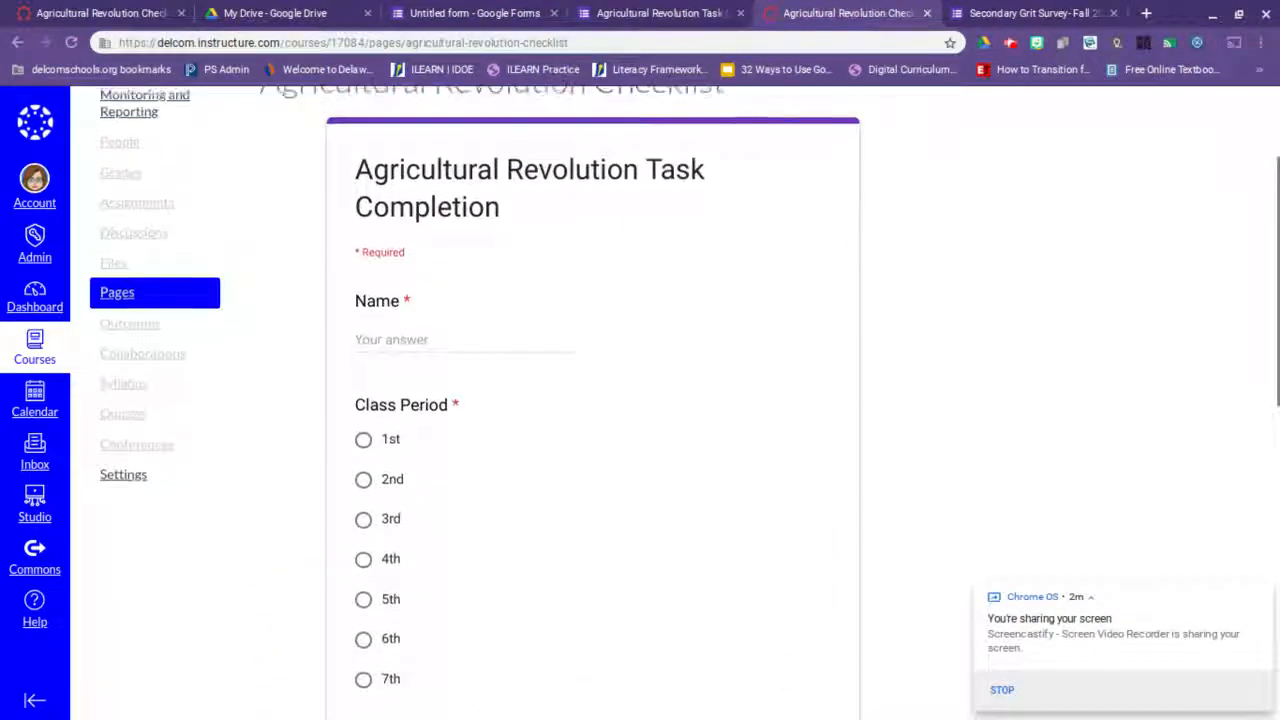
pyautogui.scroll(1, 660, 400)
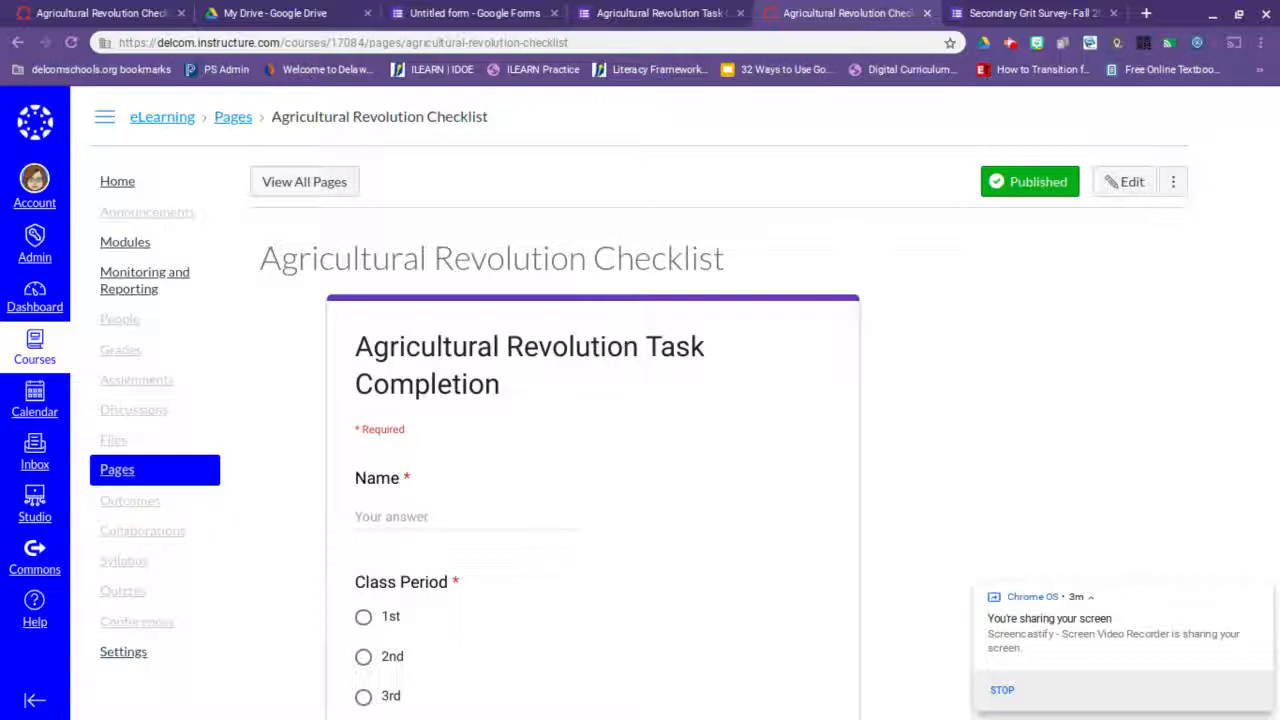
# - Return to the Agricultural Revolution Task Completion form, close its send options and show its responses
pyautogui.click(657, 13)
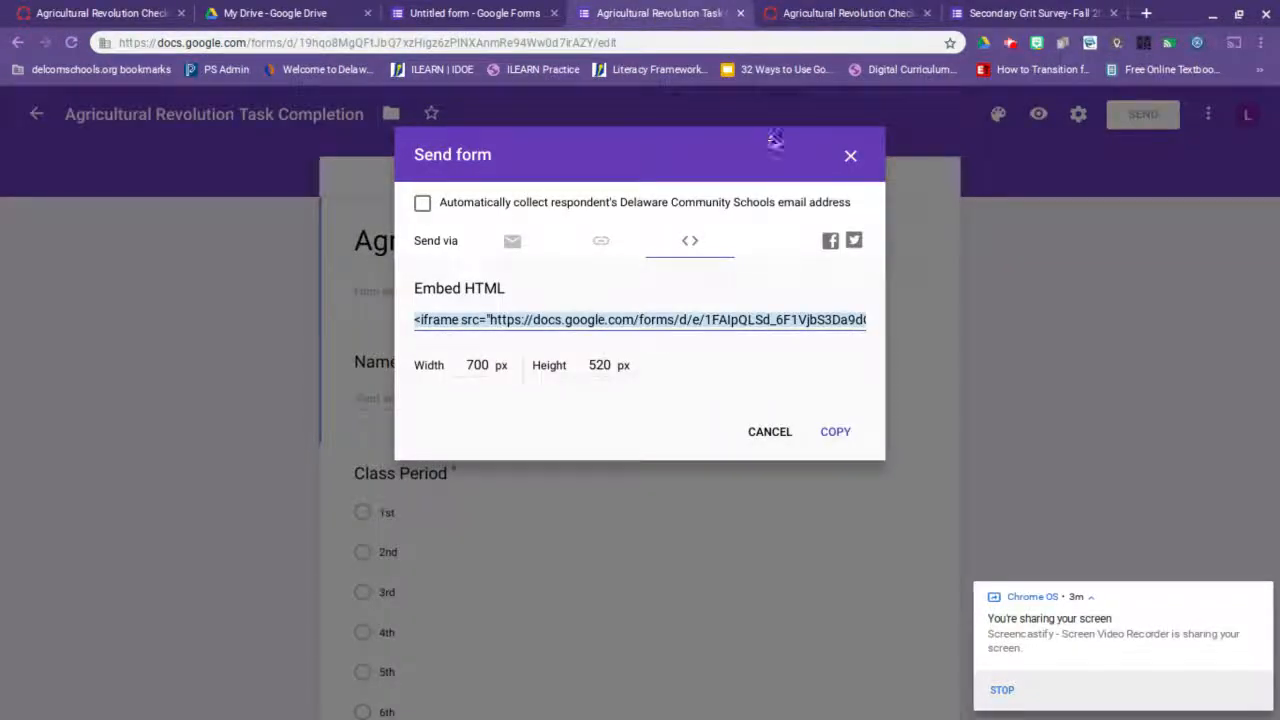
pyautogui.click(847, 159)
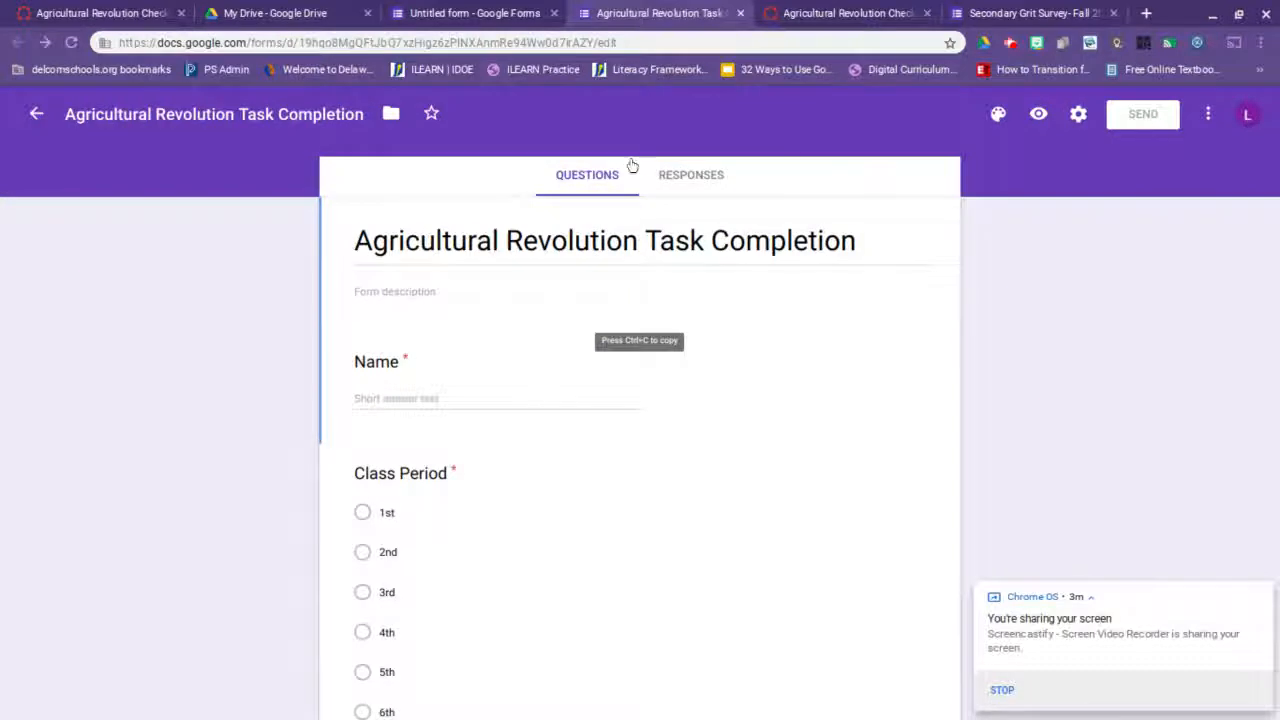
pyautogui.click(692, 177)
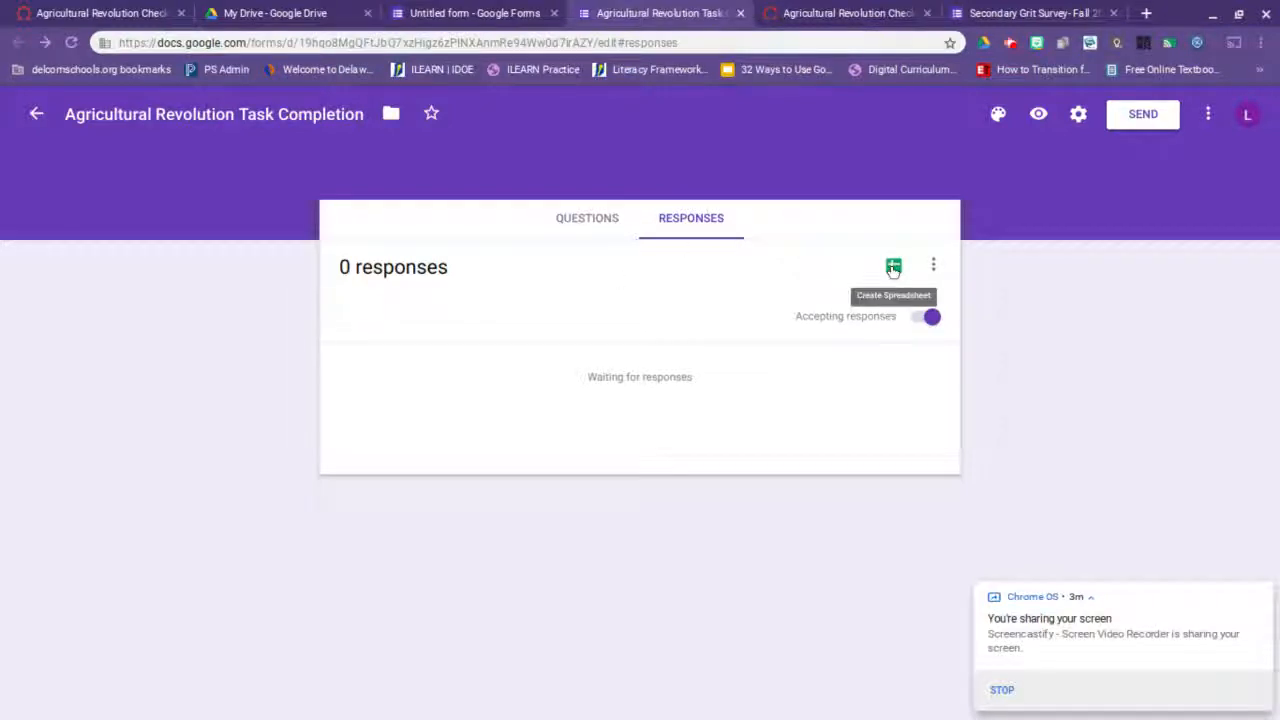
# - Switch to the Secondary Grit Survey- Fall 2018 form and examine the summary charts of its responses
pyautogui.click(973, 10)
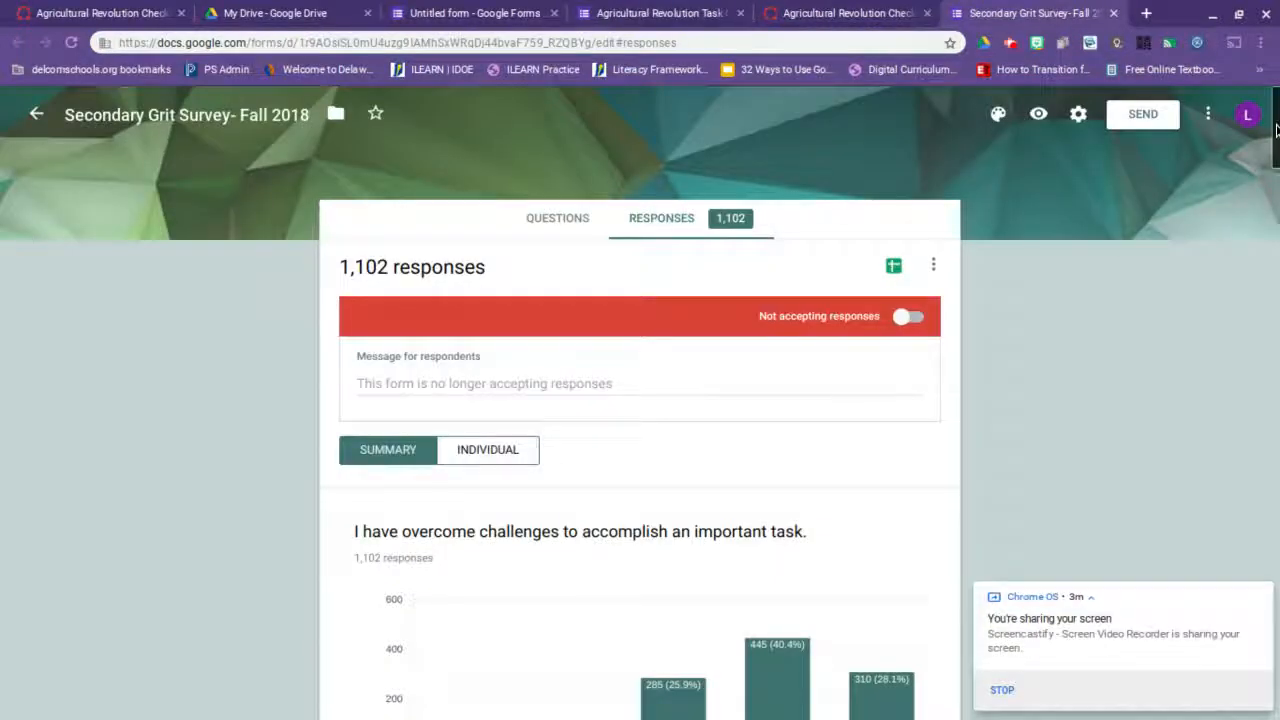
pyautogui.scroll(-2, 640, 400)
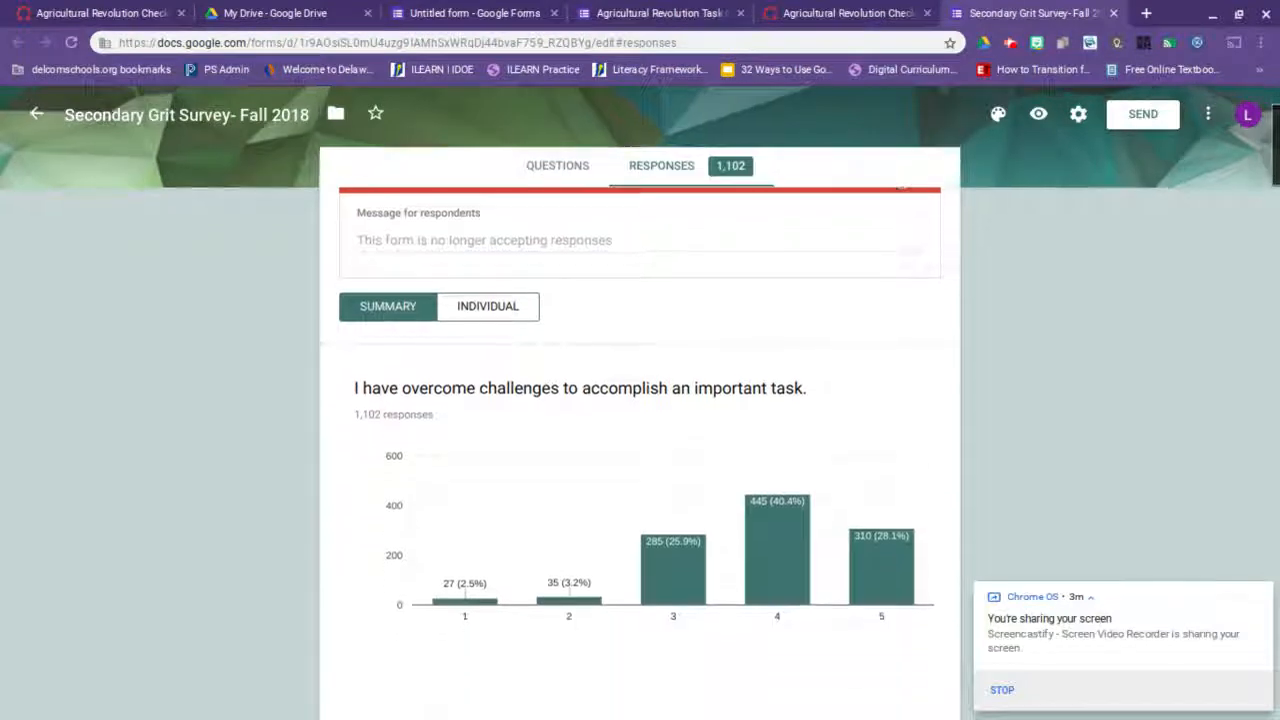
pyautogui.moveTo(1276, 155); pyautogui.dragTo(1276, 160)
pyautogui.scroll(-3, 640, 450)
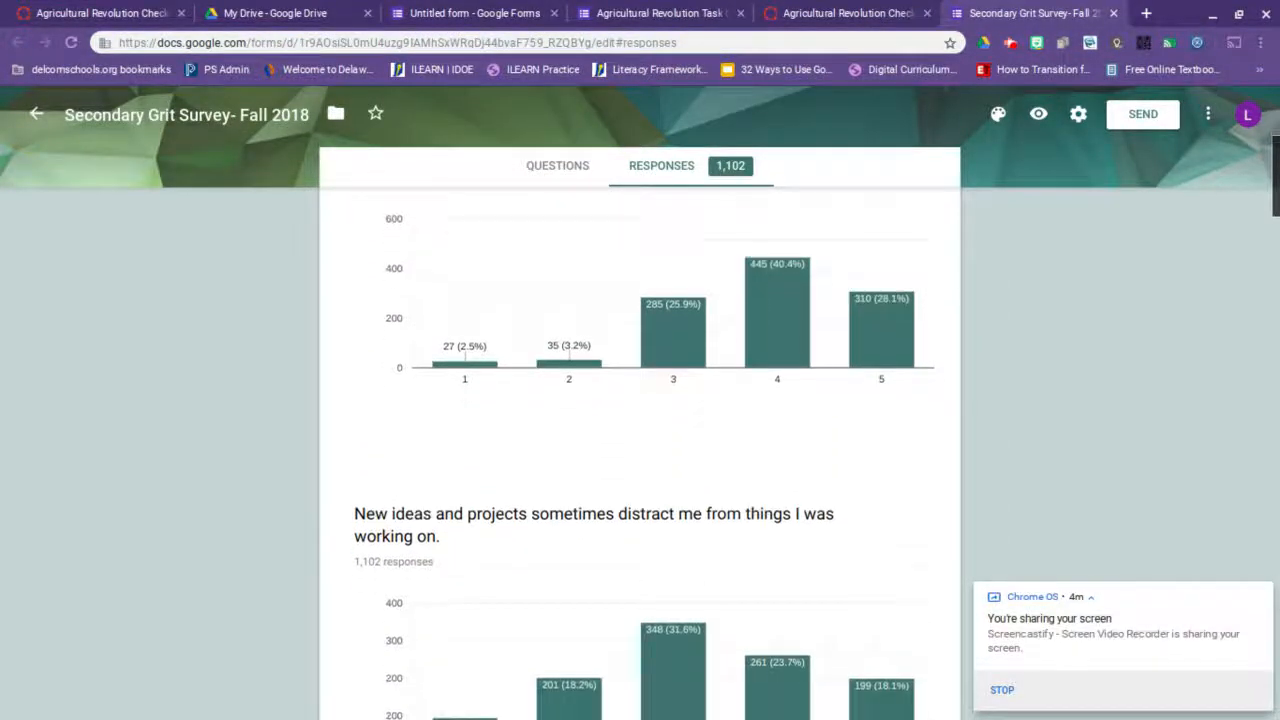
pyautogui.scroll(-5, 640, 450)
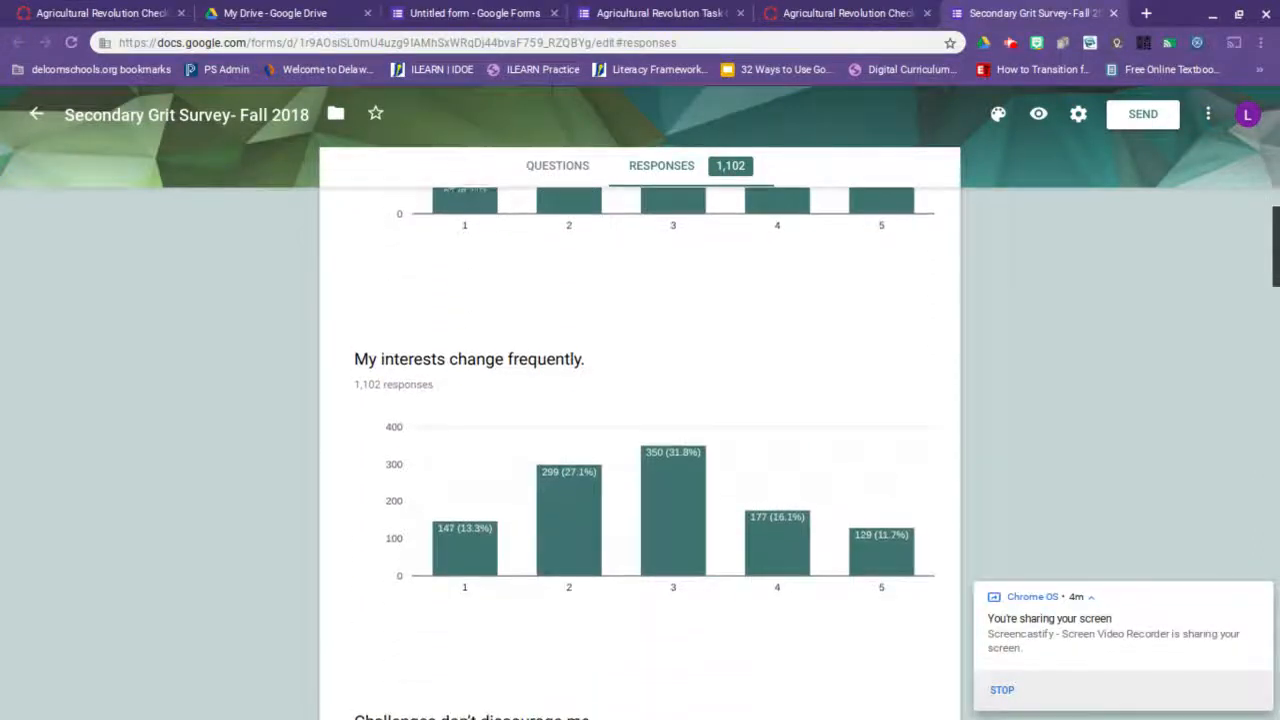
pyautogui.scroll(-4, 640, 450)
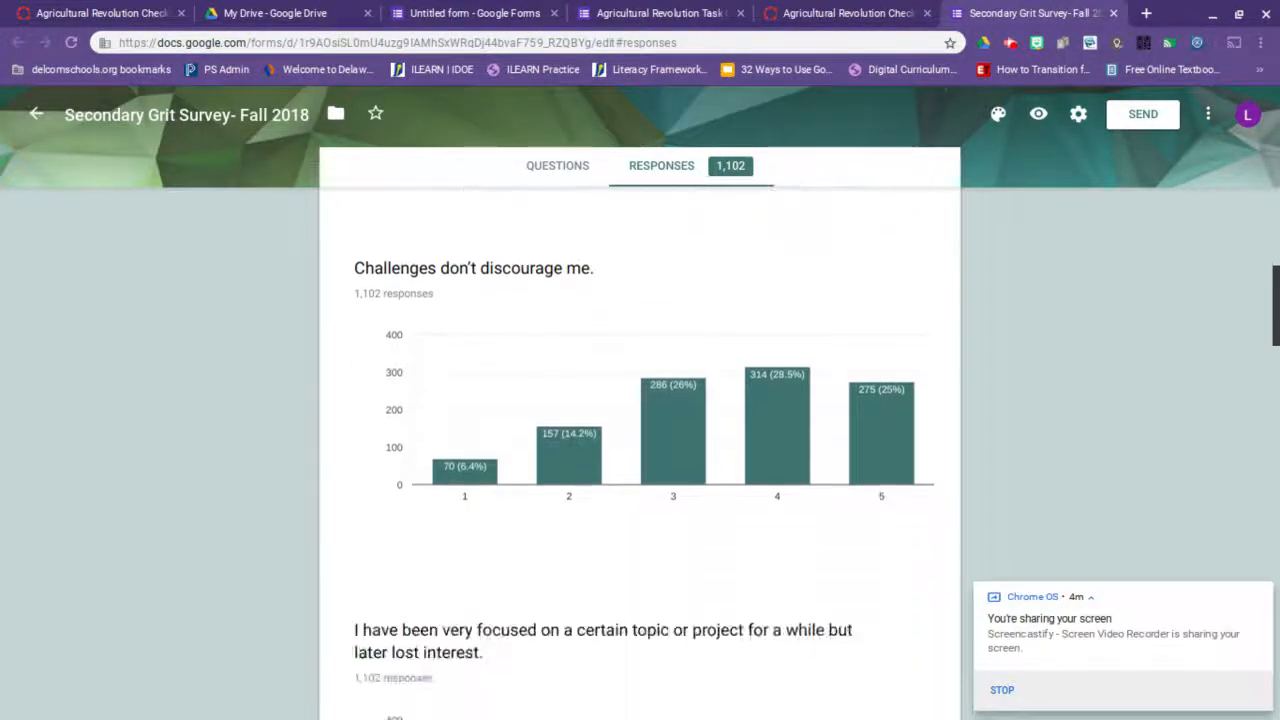
# - Look through more of the Secondary Grit Survey's summary charts and open its responses in the linked spreadsheet
pyautogui.scroll(-6, 640, 450)
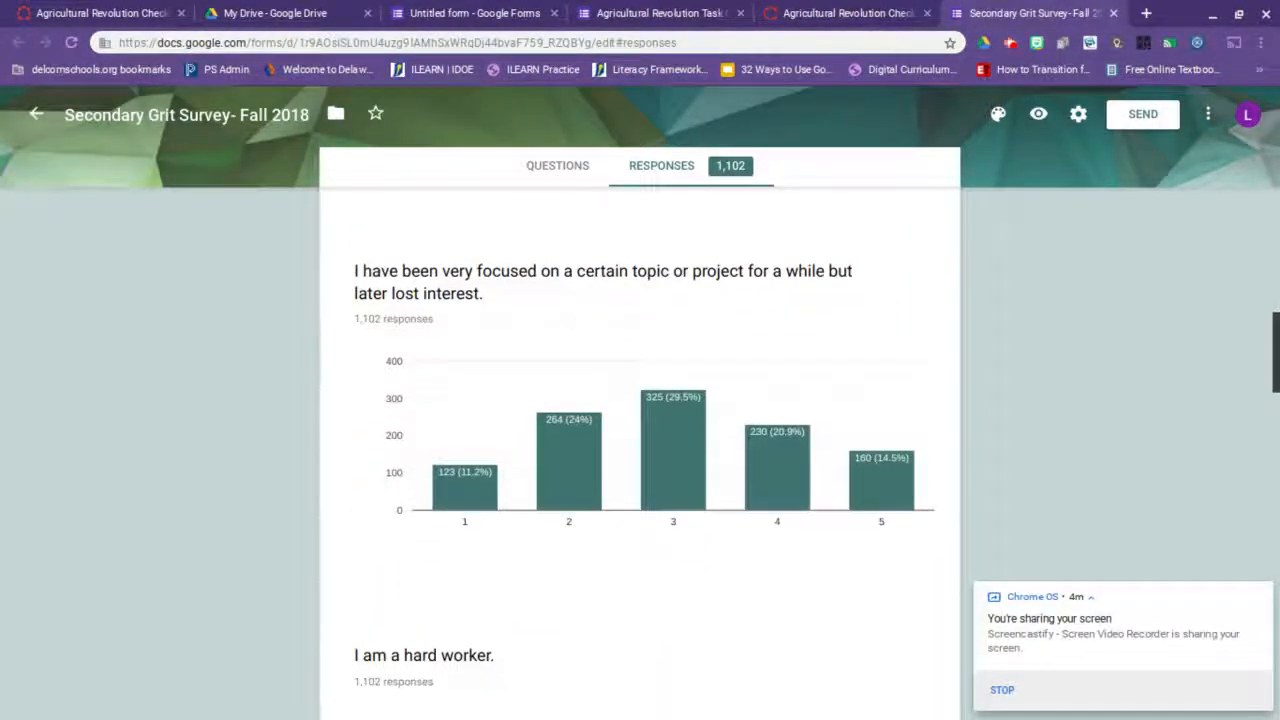
pyautogui.scroll(9, 1265, 233)
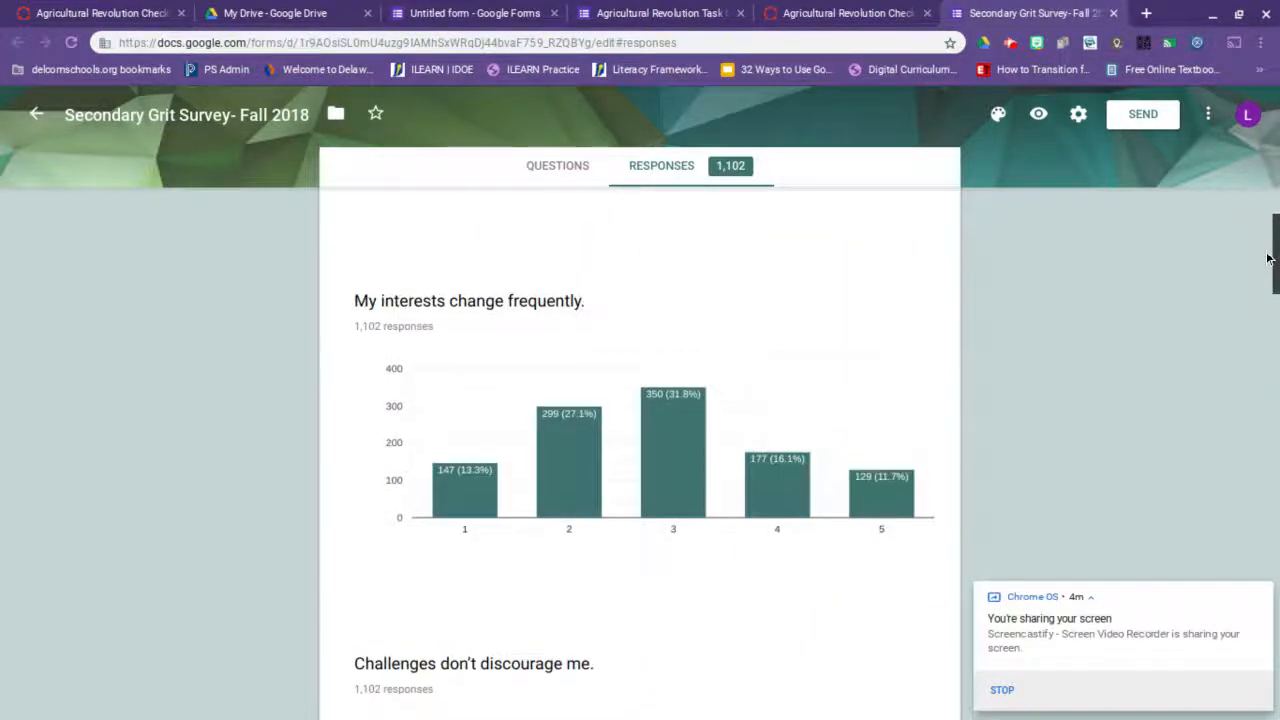
pyautogui.scroll(1, 1265, 233)
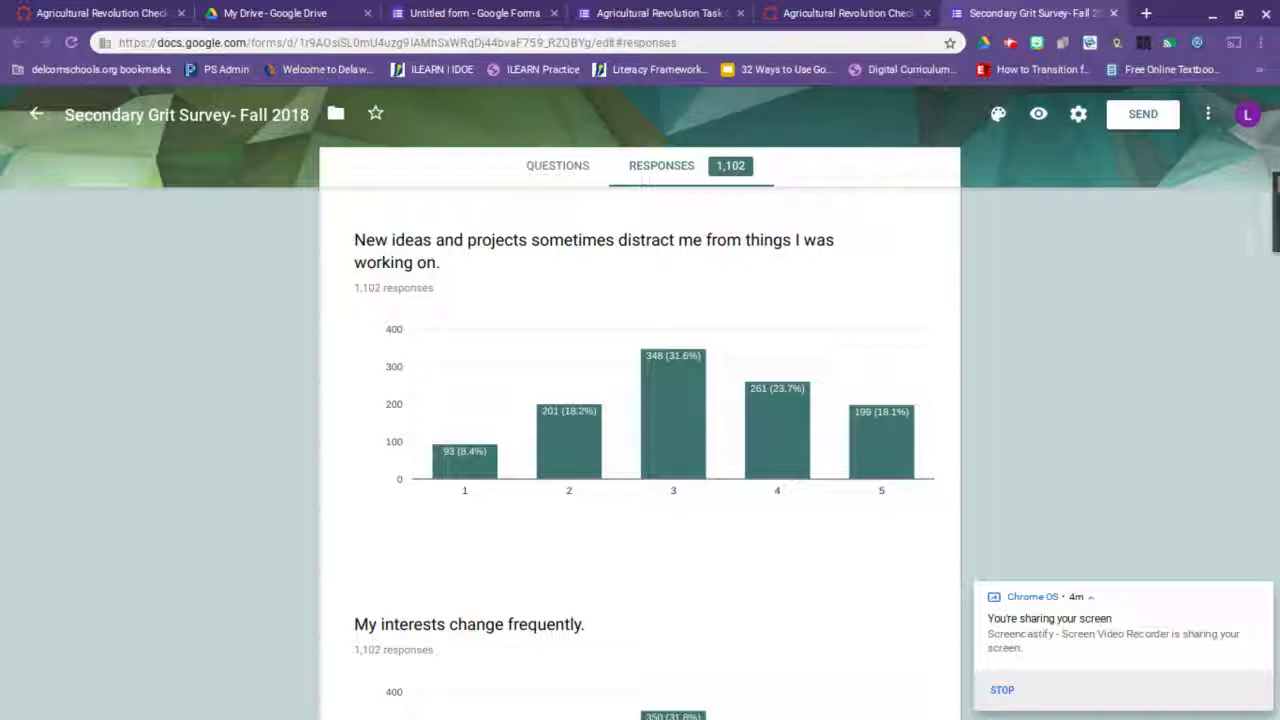
pyautogui.moveTo(1275, 197); pyautogui.dragTo(1258, 117)
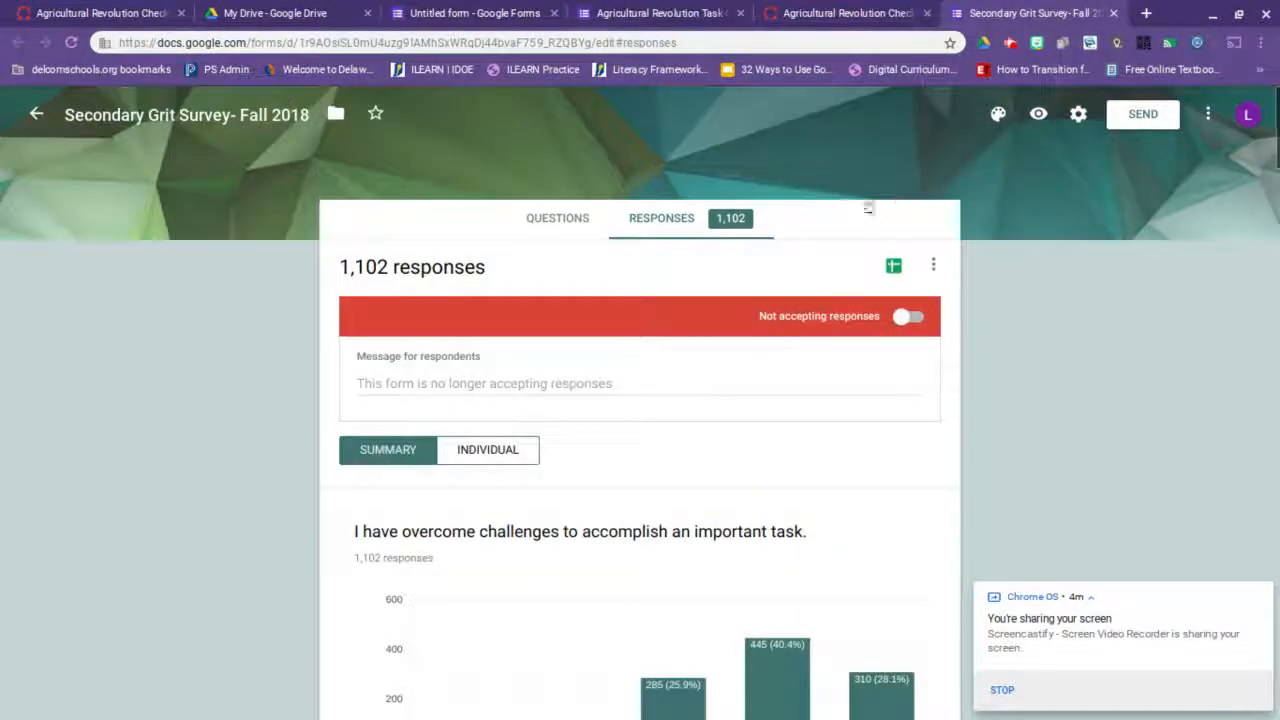
pyautogui.click(894, 270)
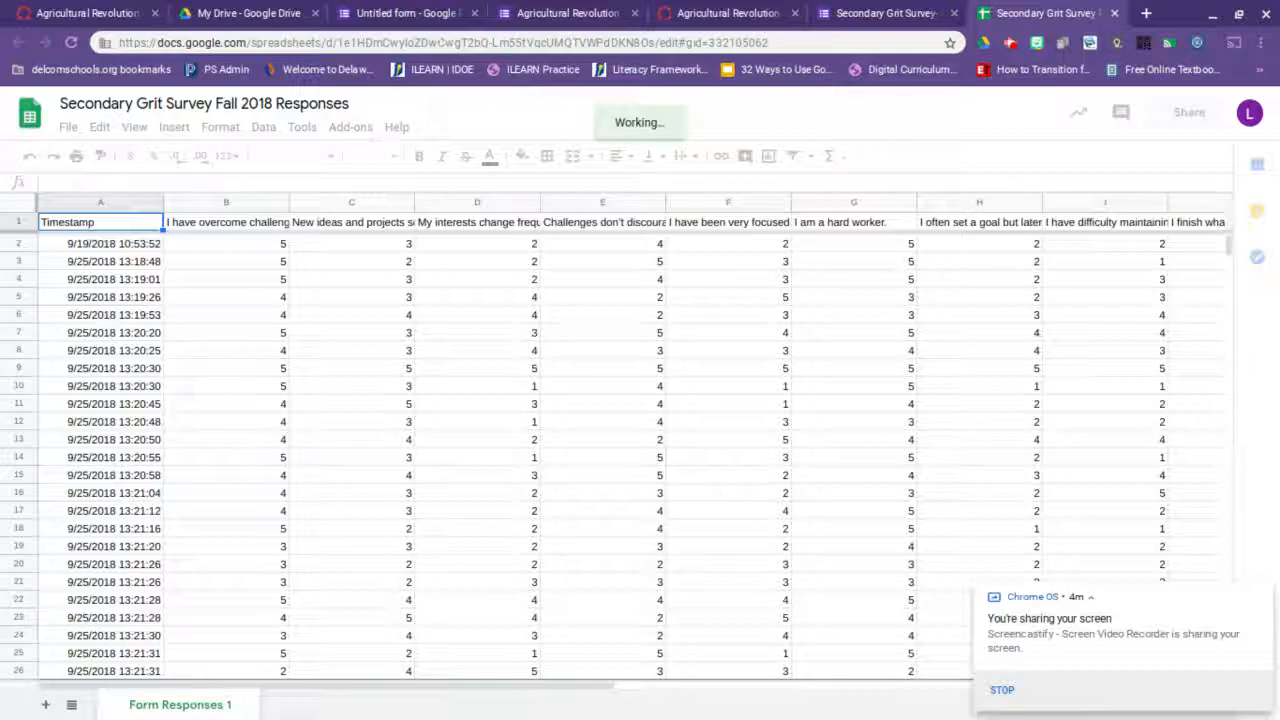
# - Show the questions of the Agricultural Revolution Task Completion form, and return to the Secondary Grit Survey Fall 2018 Responses spreadsheet
pyautogui.click(518, 10)
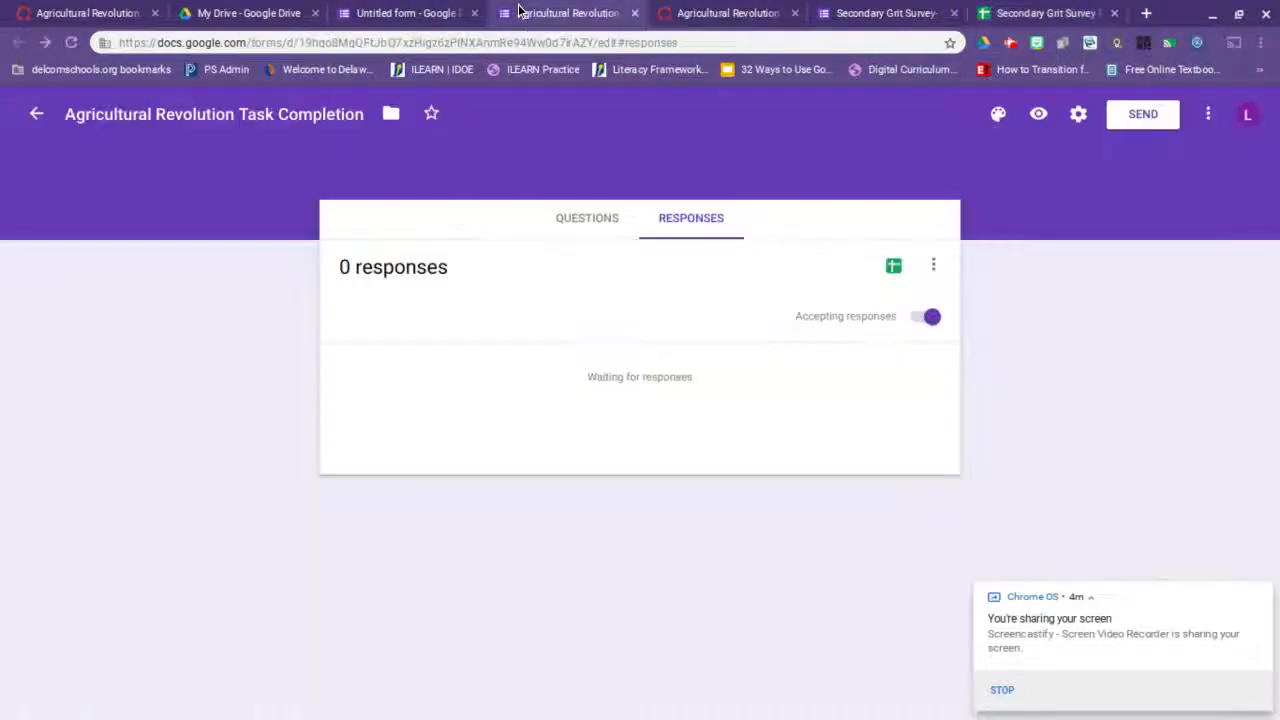
pyautogui.click(588, 220)
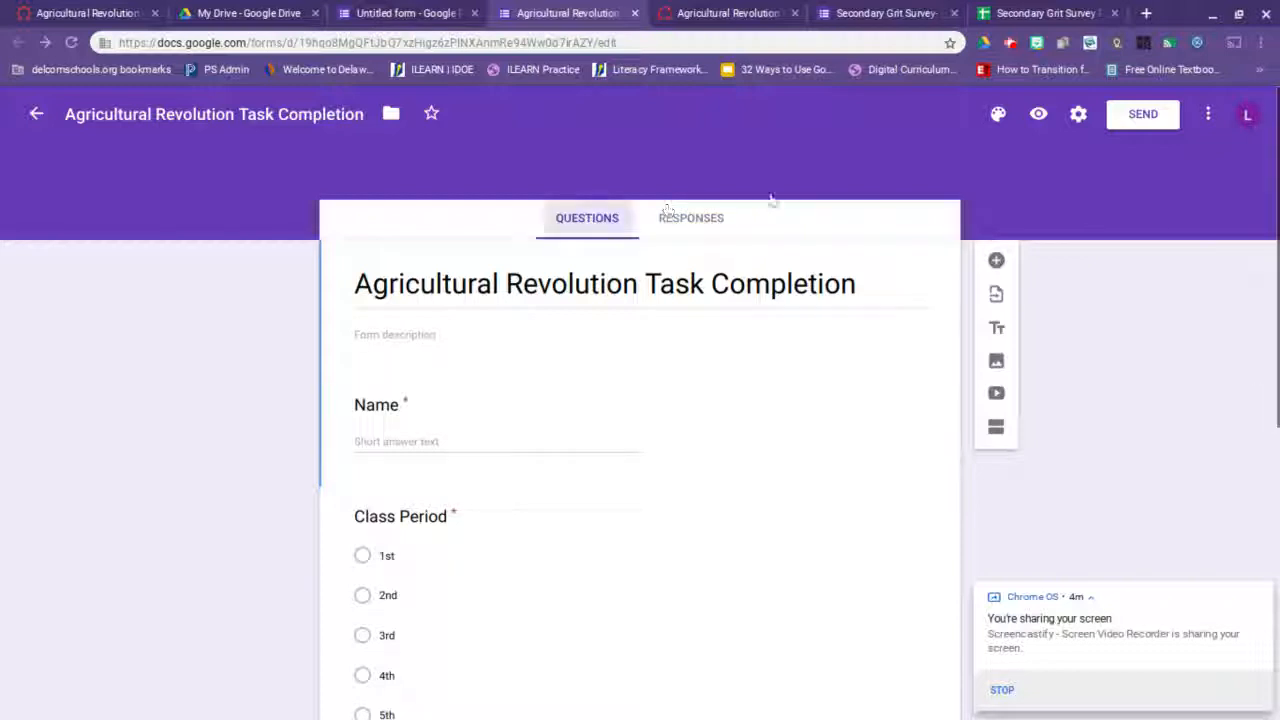
pyautogui.click(992, 15)
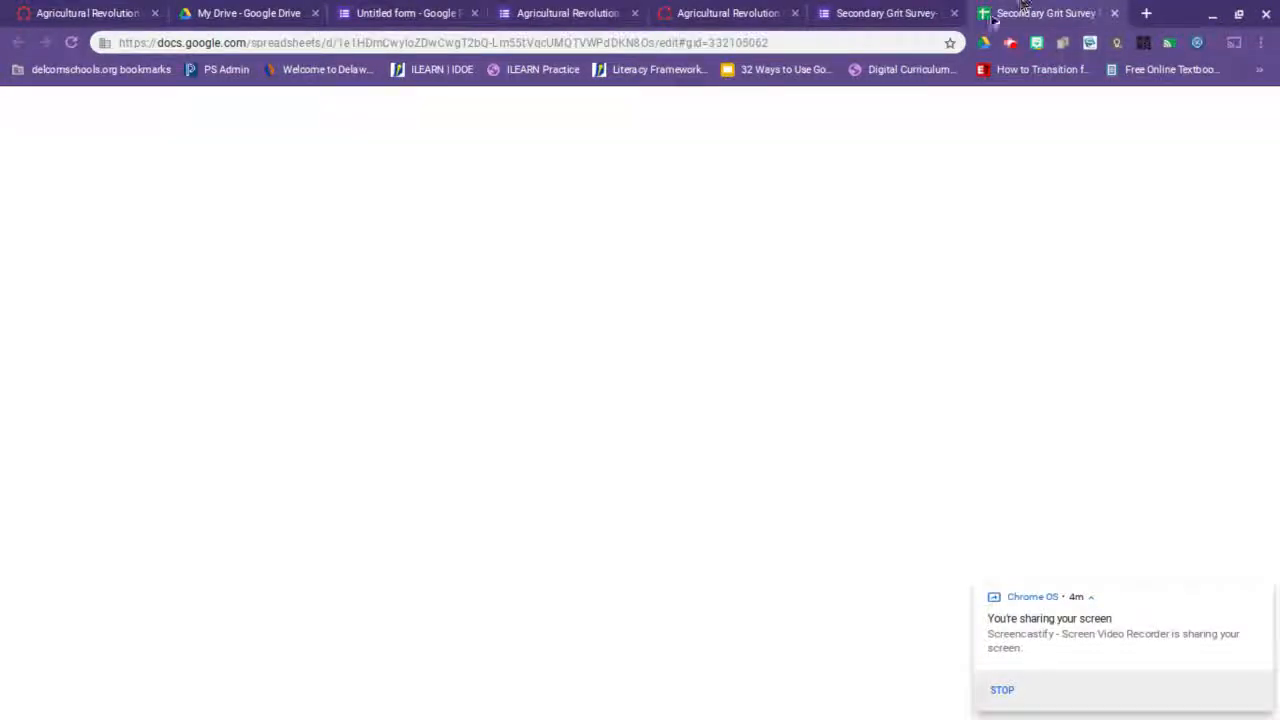